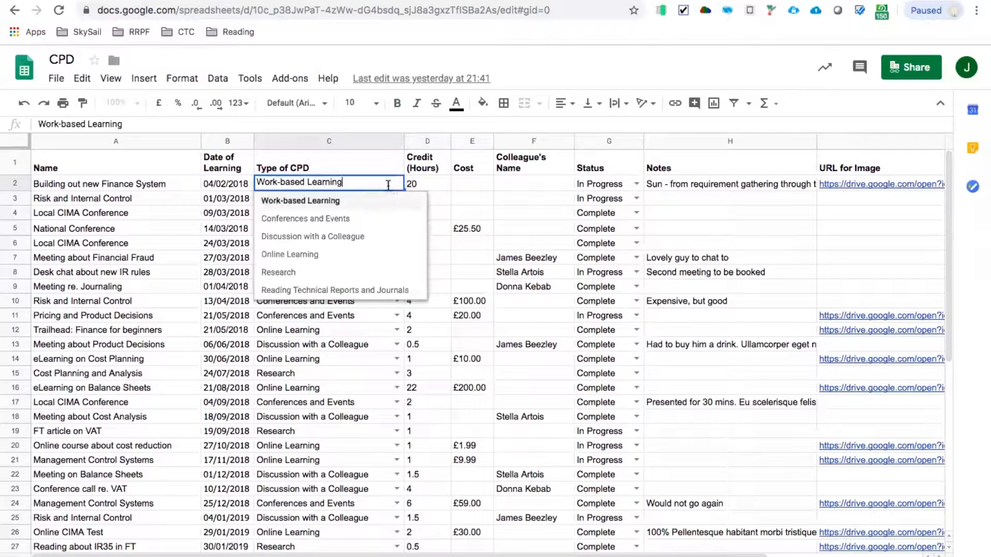
- Review the credit hours, status options, notes and image URL cells of the Building out new Finance System record
left_click(419, 182)
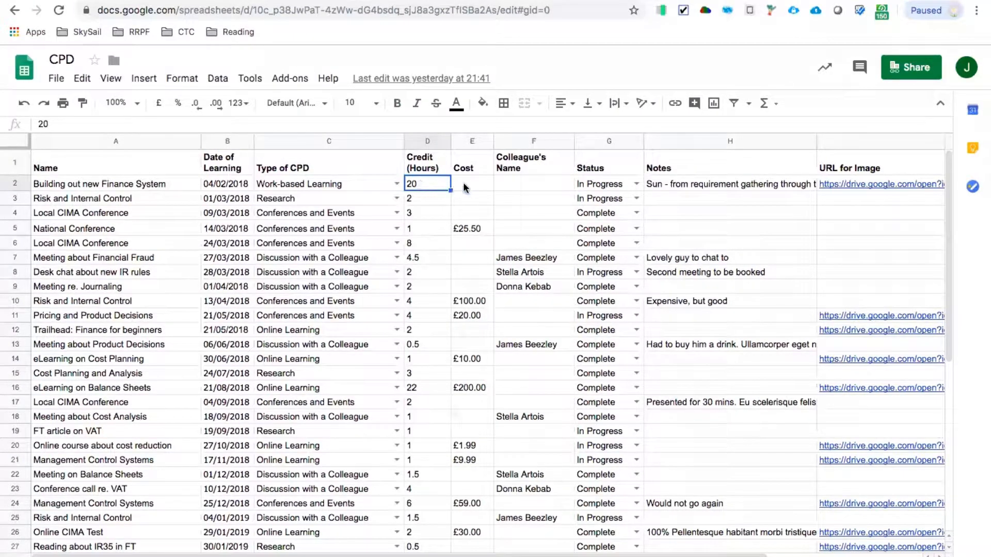
left_click(592, 187)
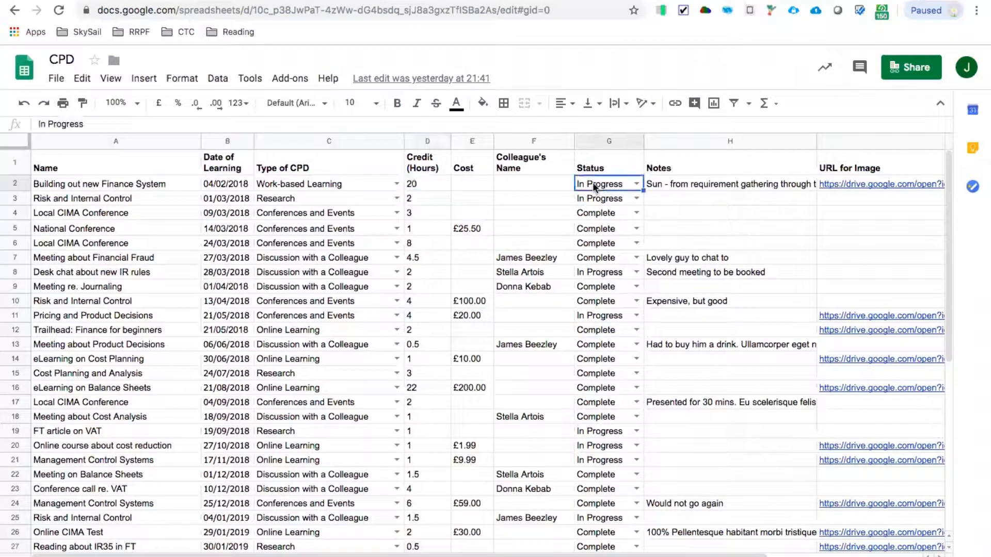
left_click(635, 185)
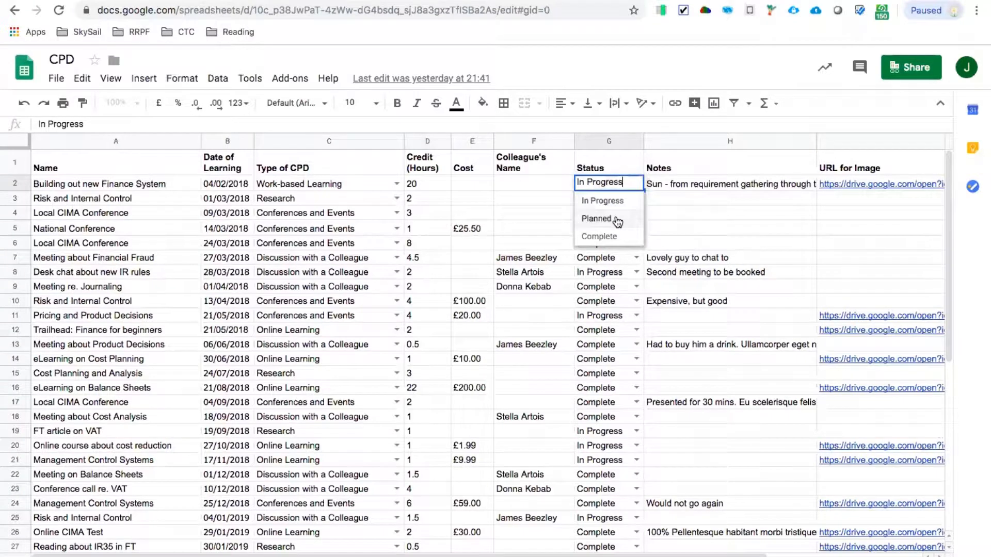
left_click(676, 188)
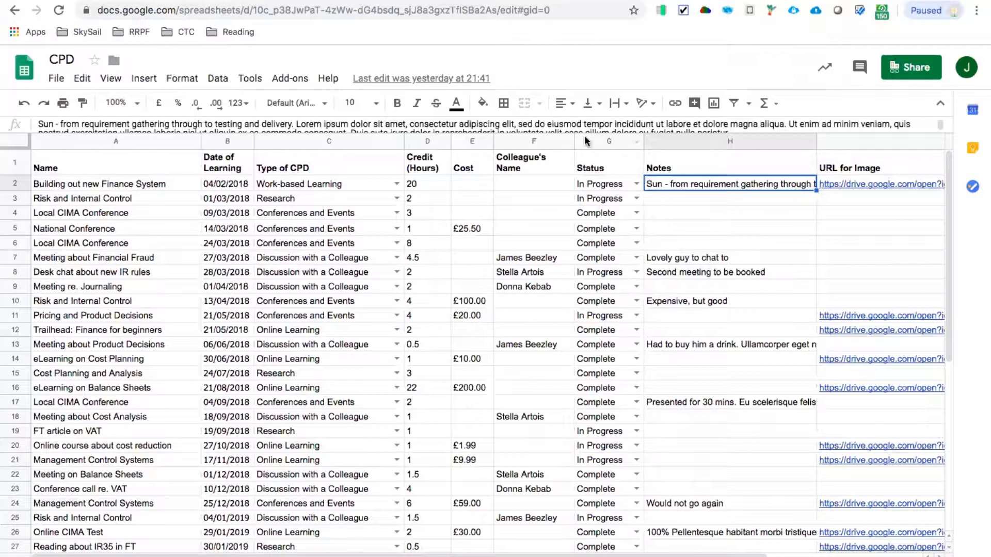
left_click(834, 195)
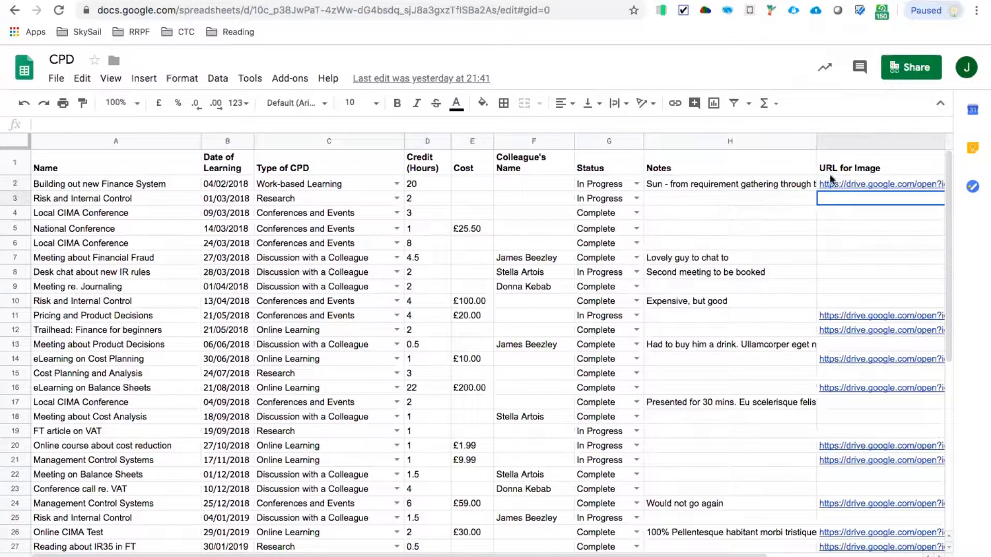
- View the certificate image linked in the Building out new Finance System row, then return to the spreadsheet
mouse_move(834, 186)
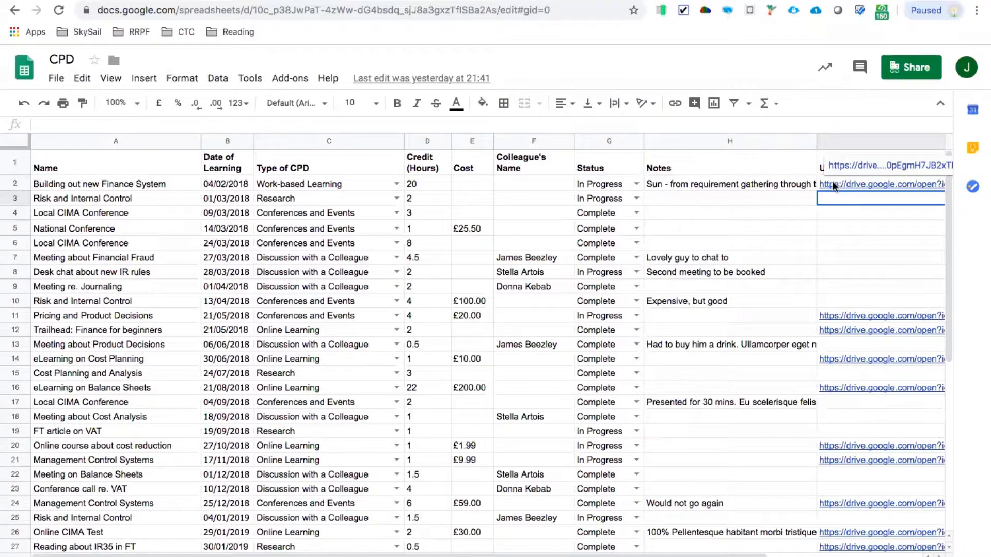
left_click(844, 166)
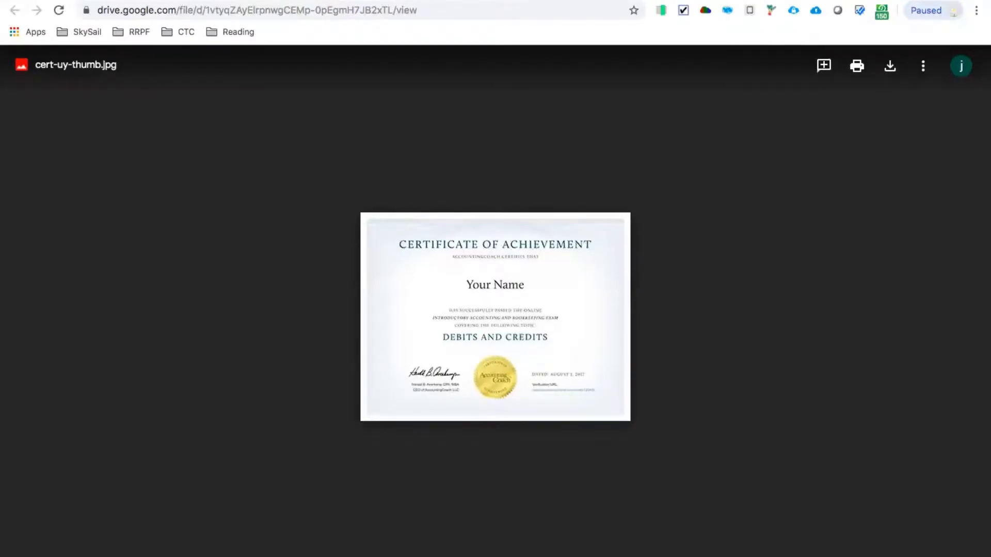
key("super+w")
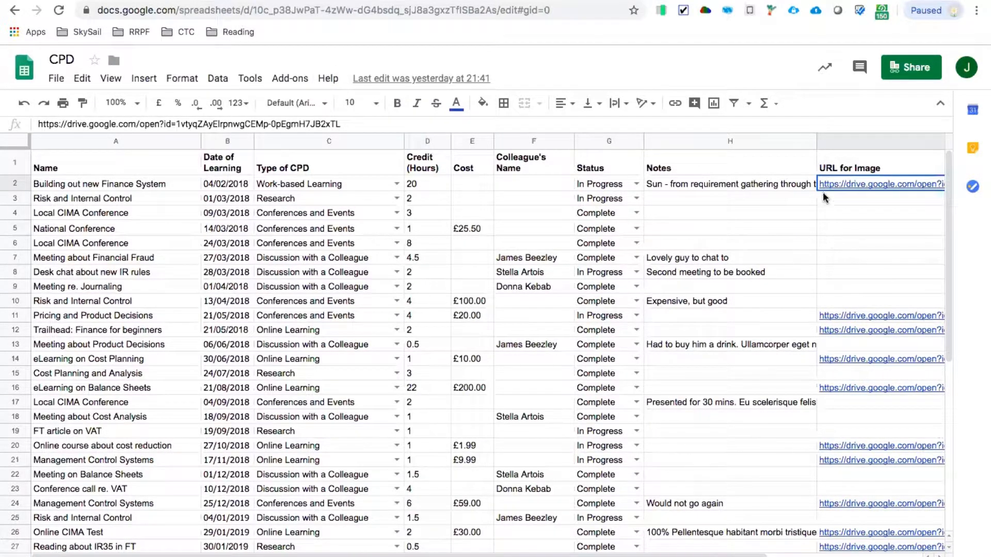
mouse_move(826, 183)
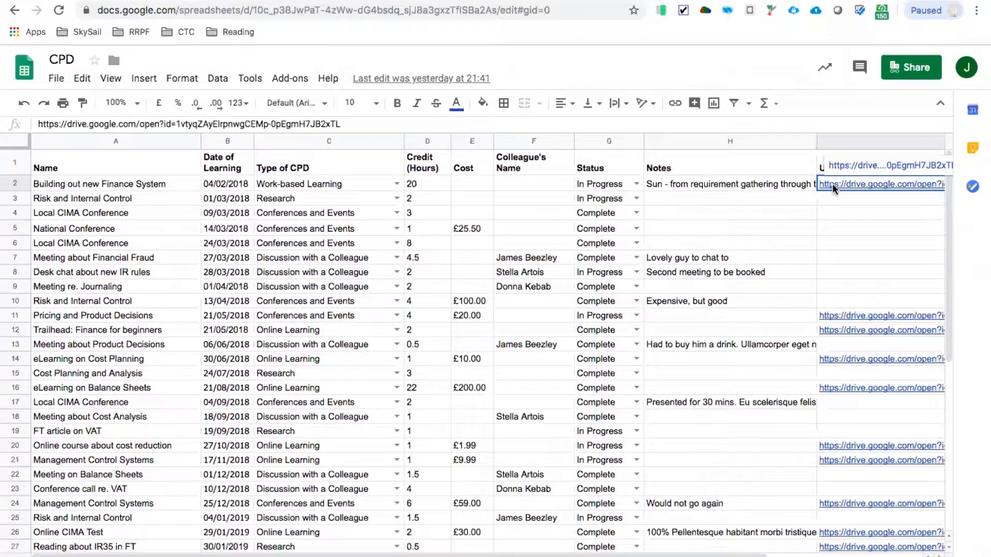
left_click(749, 227)
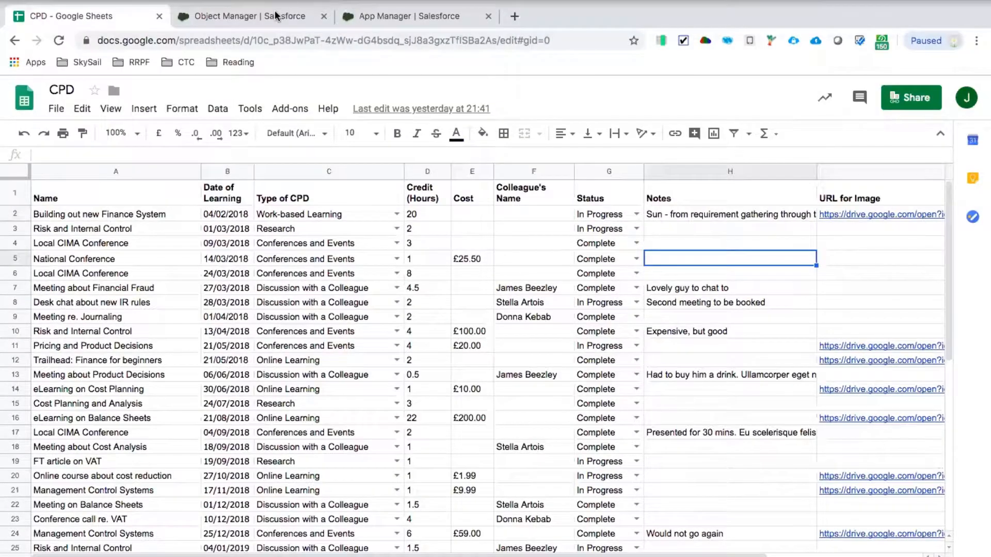
- Switch to Salesforce App Manager and examine the creation options under the Birmingham Tech Week app's navigation items
left_click(276, 16)
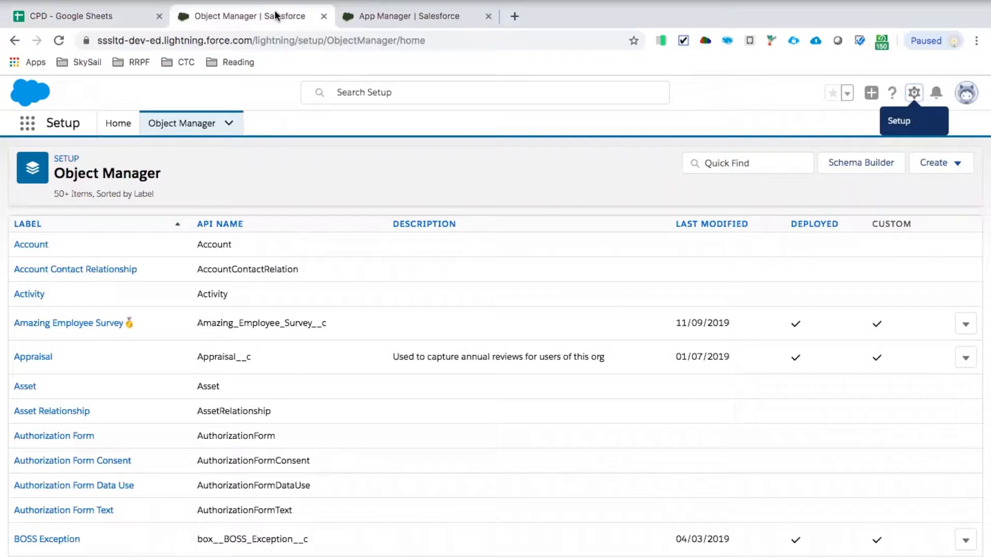
left_click(369, 23)
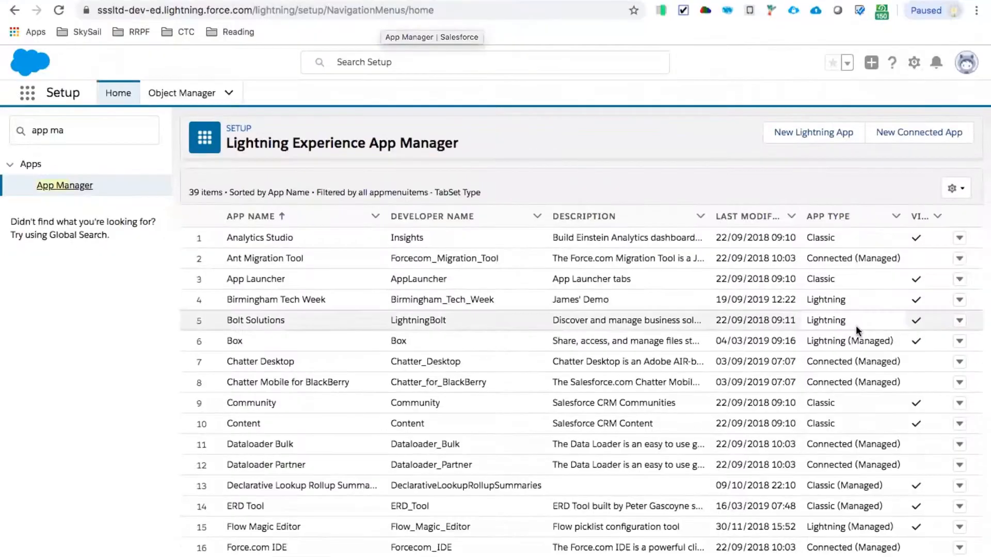
left_click(959, 301)
left_click(916, 327)
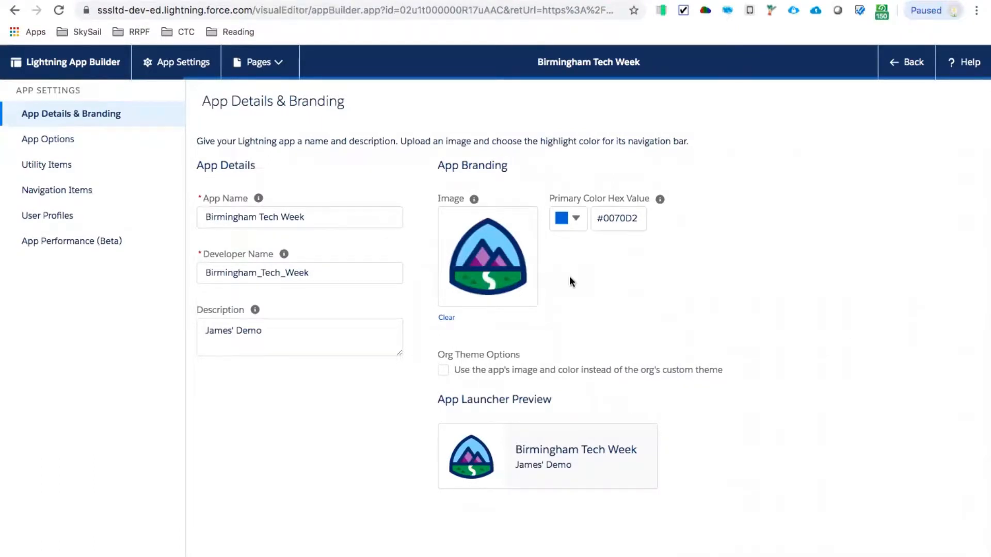
left_click(60, 190)
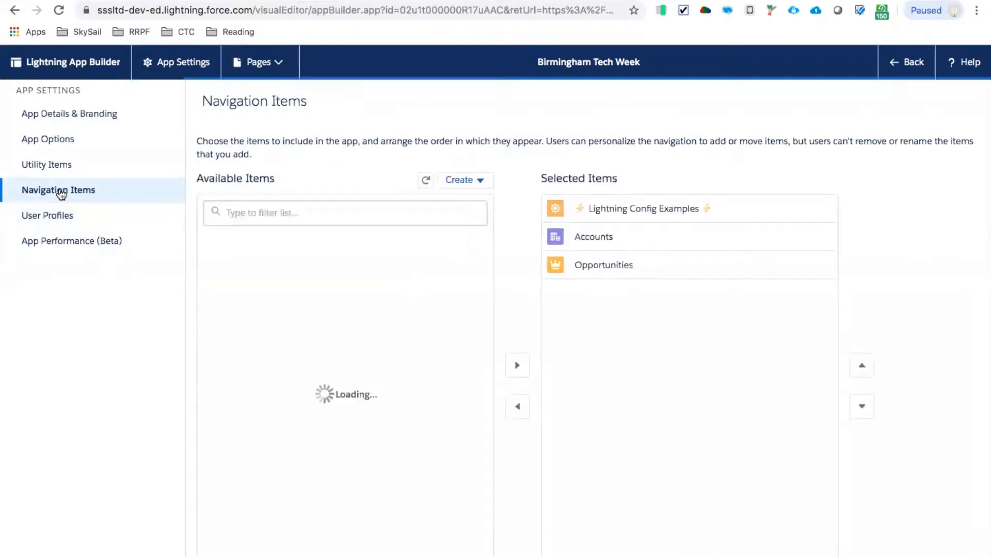
left_click(480, 185)
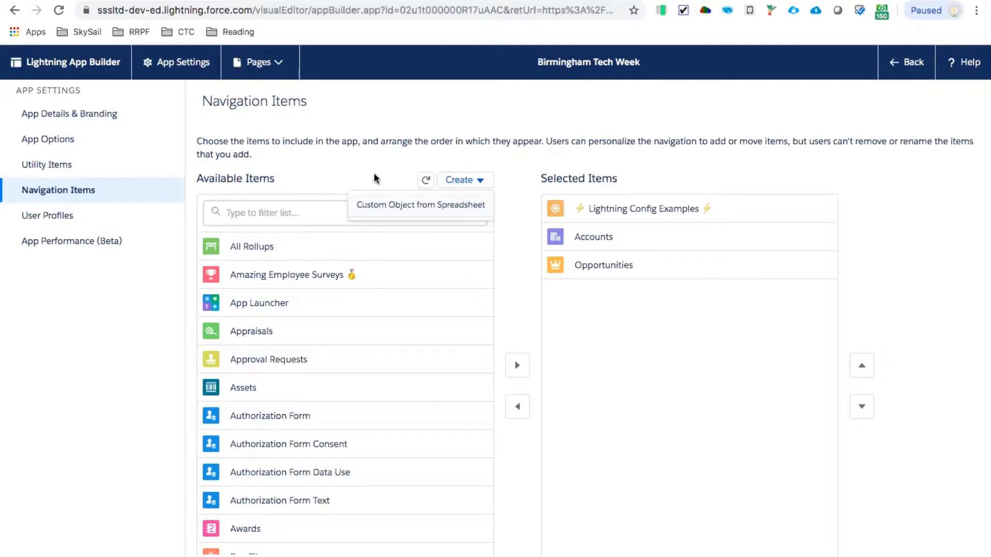
- Start a Custom Object from Spreadsheet in Object Manager and log in with Salesforce using the saved developer username
left_click(318, 187)
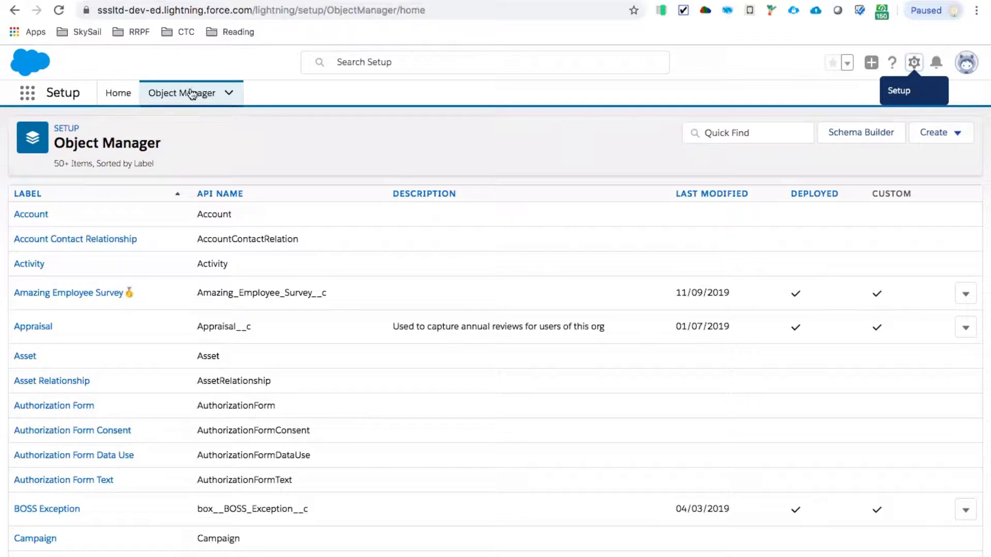
left_click(954, 135)
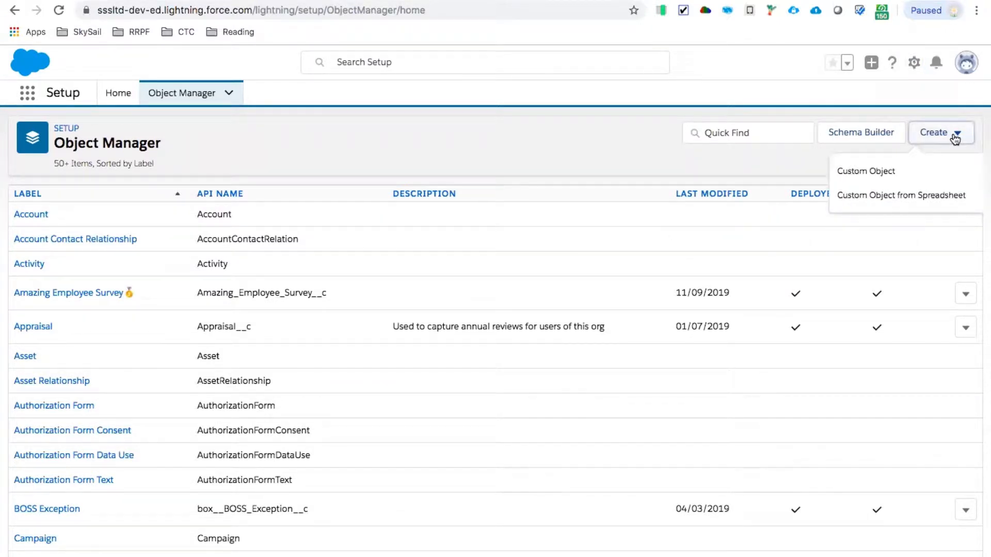
left_click(880, 196)
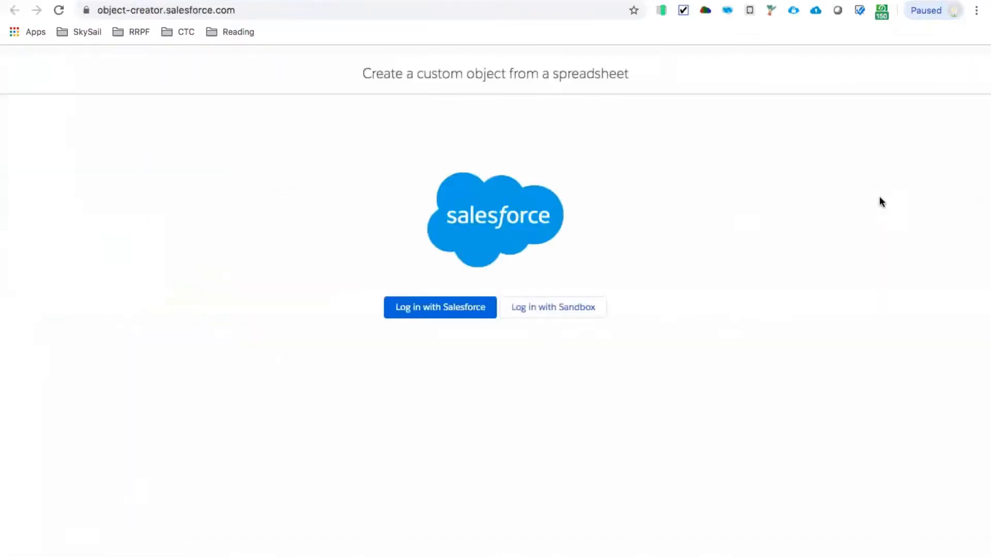
left_click(439, 312)
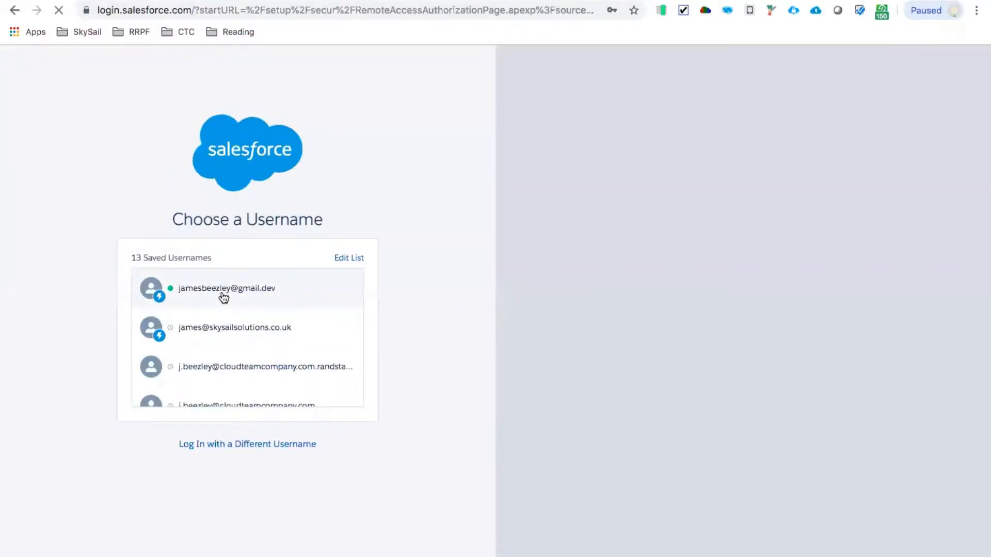
left_click(223, 296)
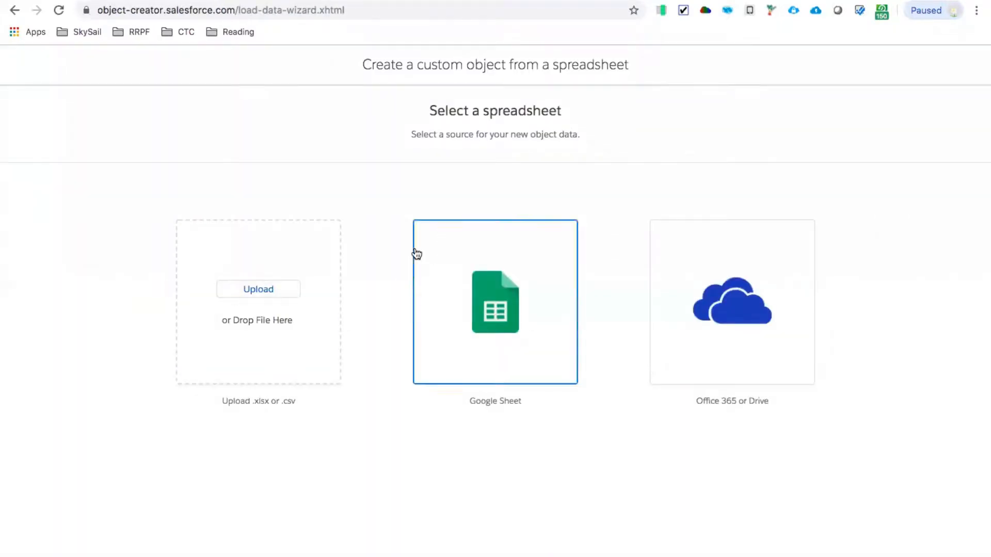
- Choose Google Sheet as the data source, sign in with the personal Google account and select the CPD spreadsheet
left_click_drag(427, 107, 572, 119)
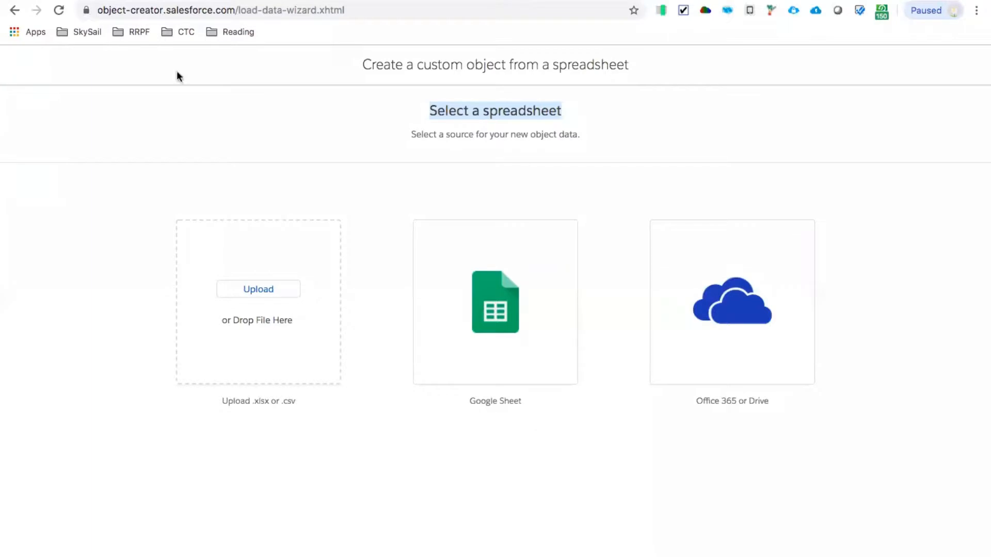
left_click(500, 326)
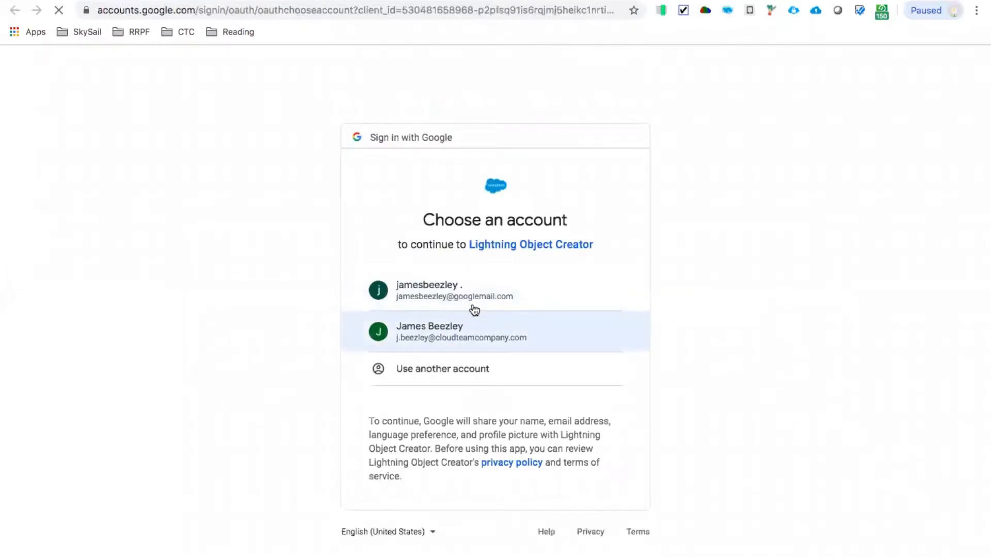
left_click(461, 293)
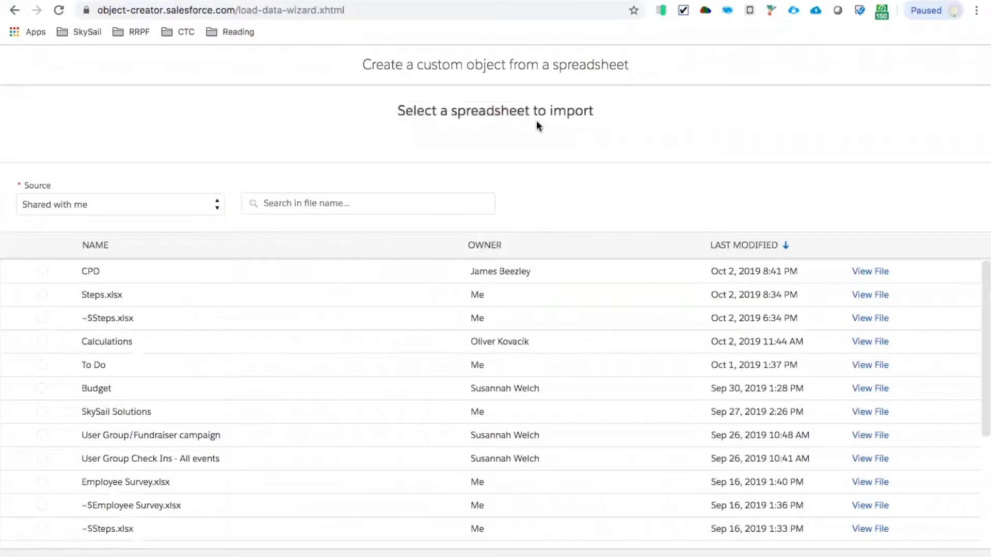
left_click(90, 272)
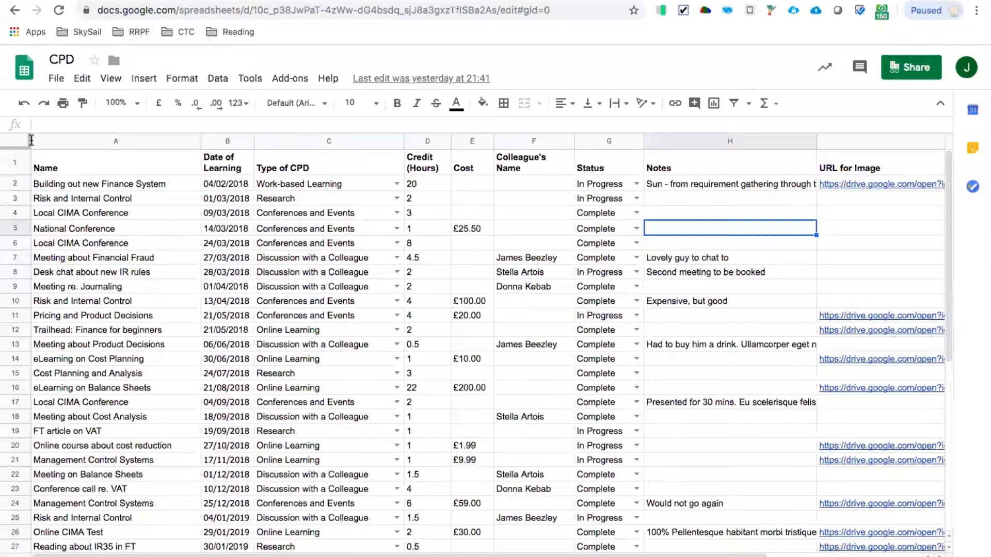
- Check the column headings in the CPD sheet and set the new object's Record Name Field to Name
left_click(23, 166)
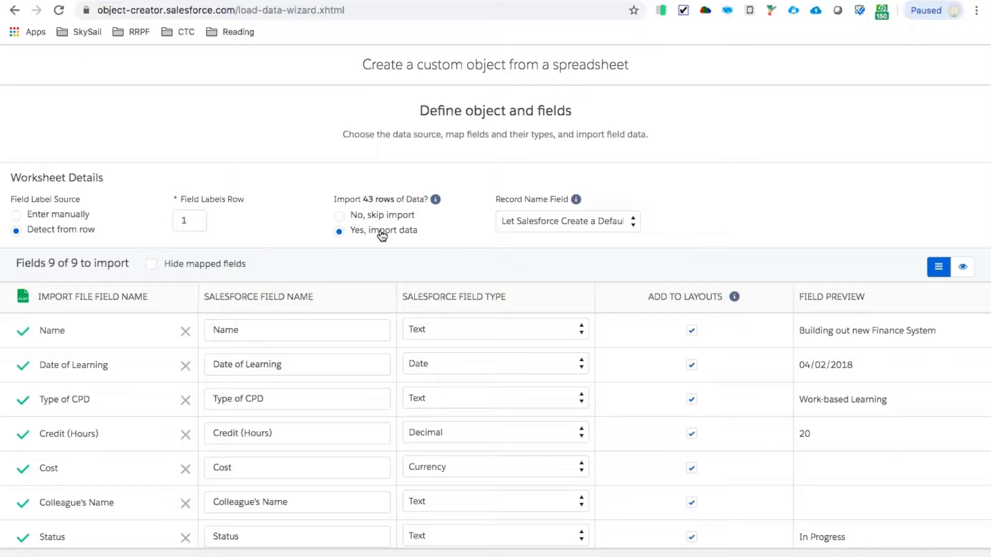
left_click(534, 221)
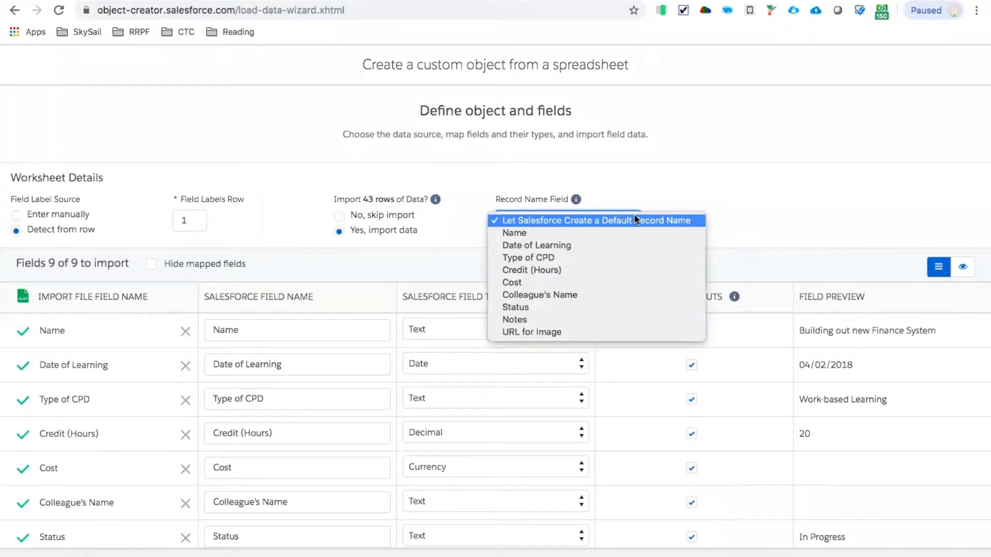
left_click(645, 193)
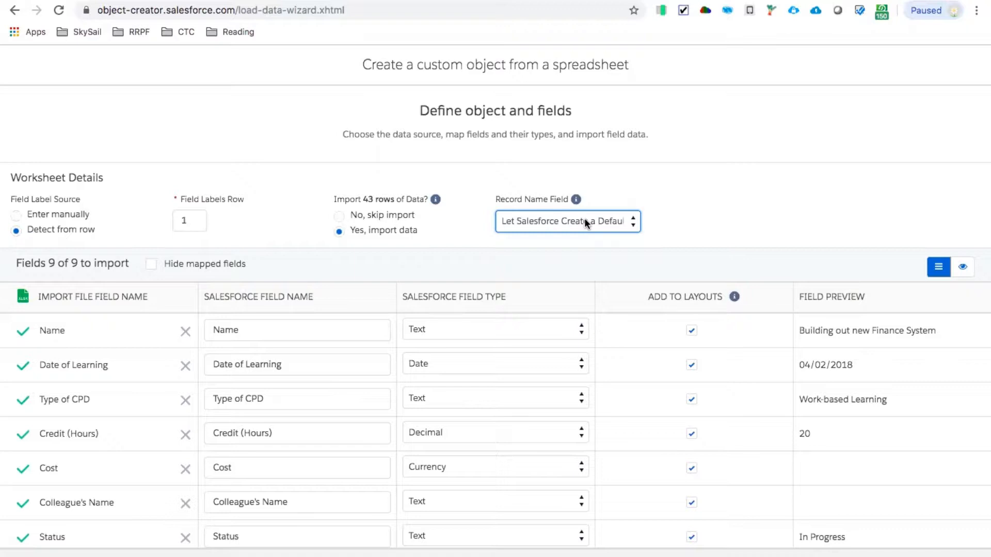
left_click(562, 224)
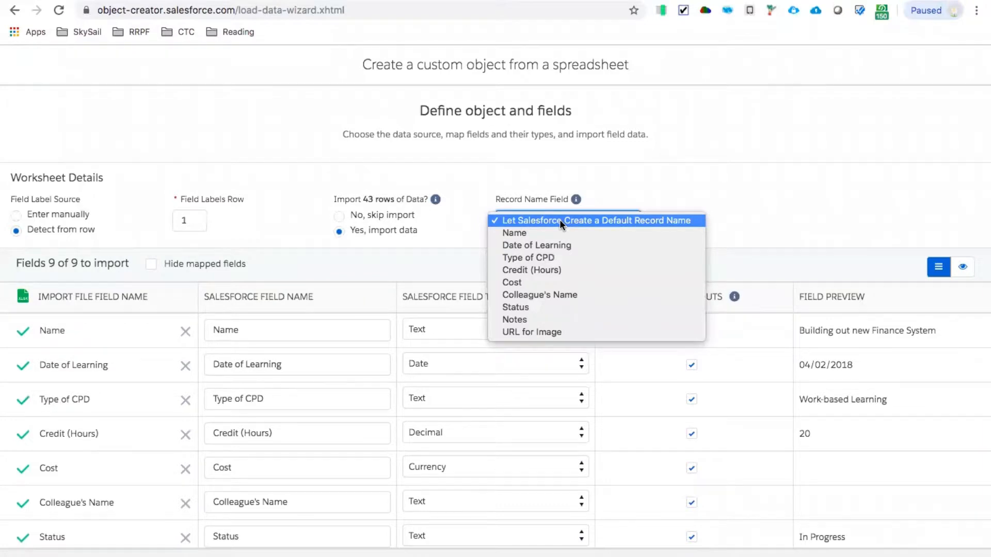
left_click(368, 164)
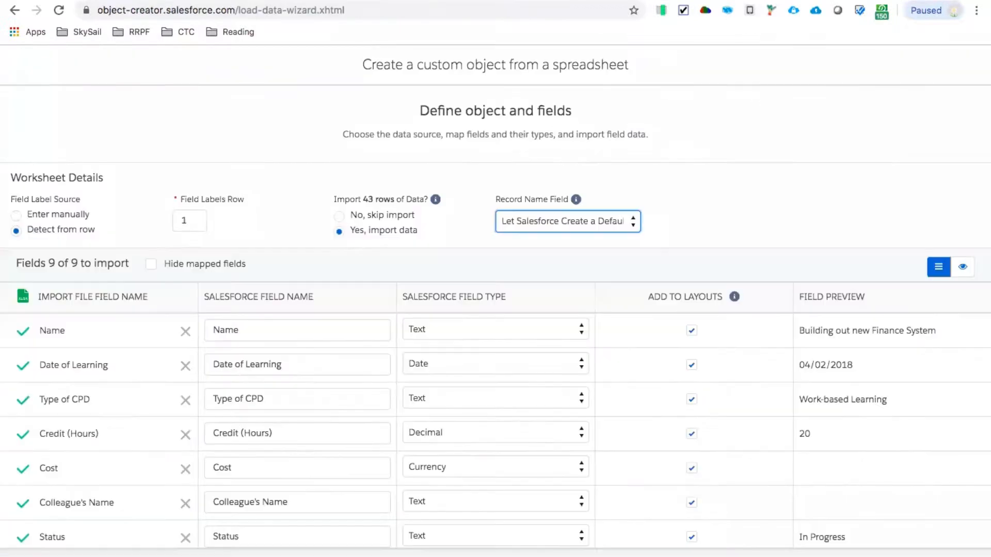
left_click(581, 218)
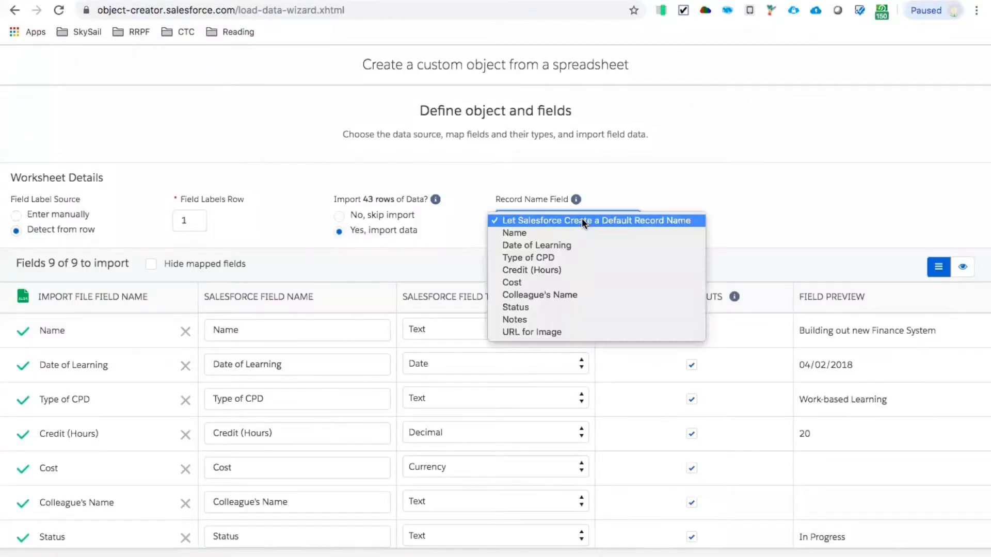
left_click(549, 230)
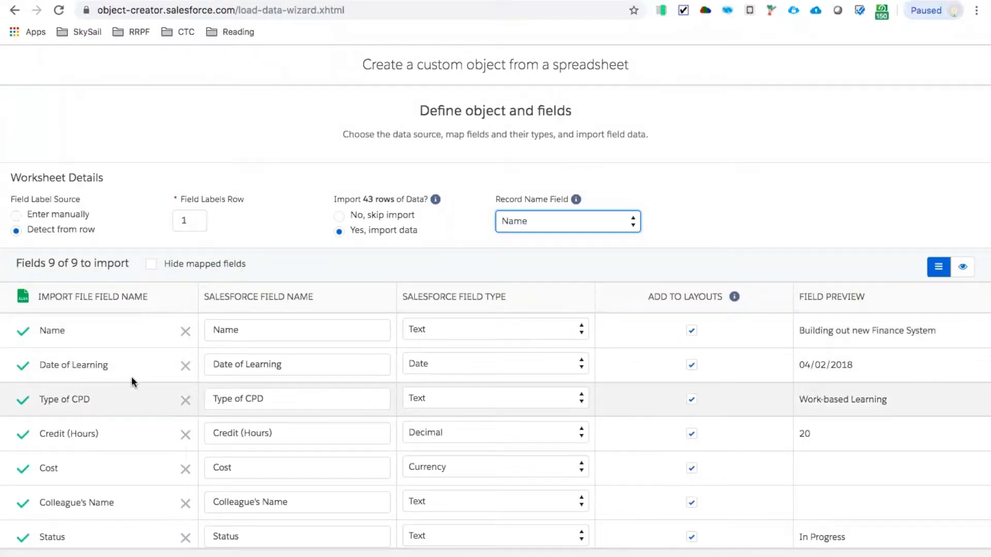
- Check the Type of CPD options in the CPD sheet and set that field's Salesforce type to Picklist
left_click(119, 1)
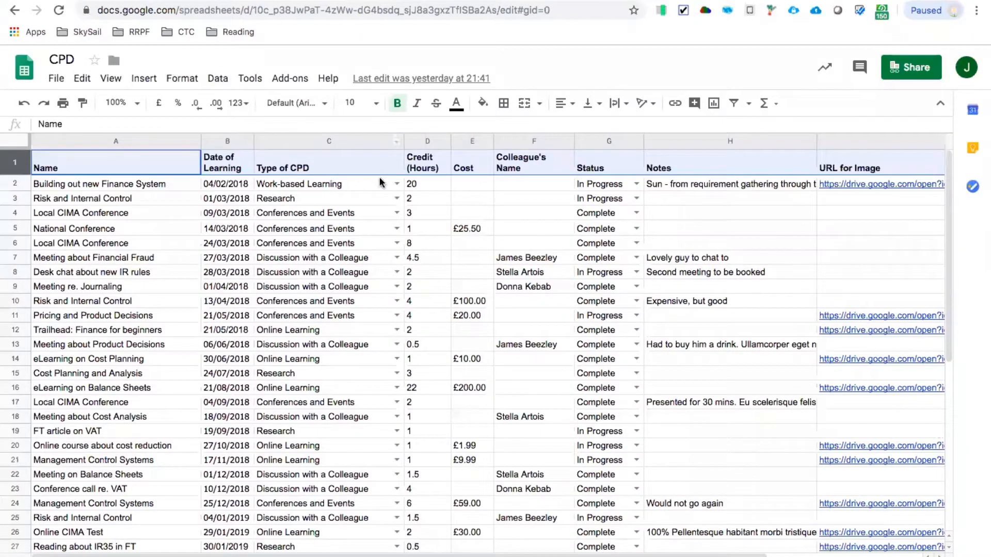
left_click(397, 183)
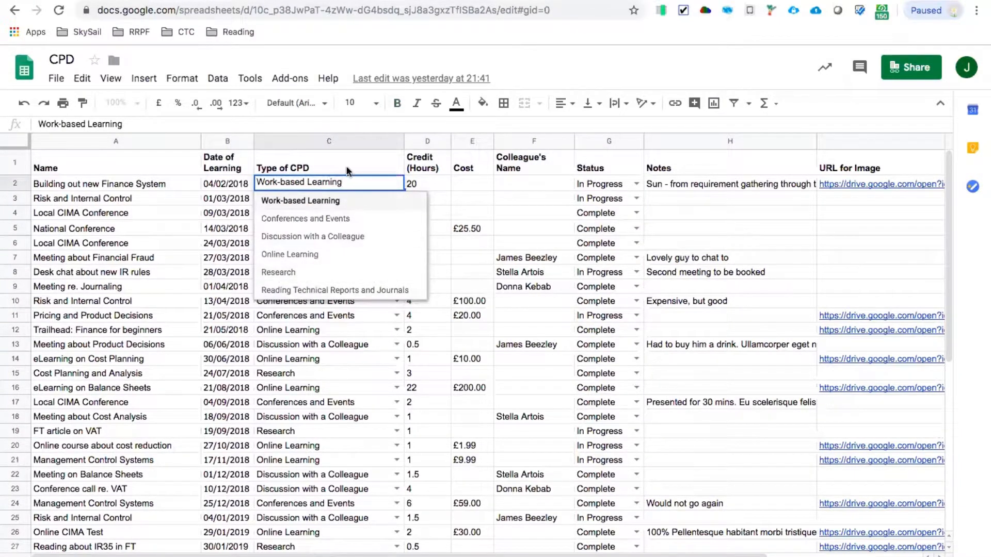
left_click(496, 1)
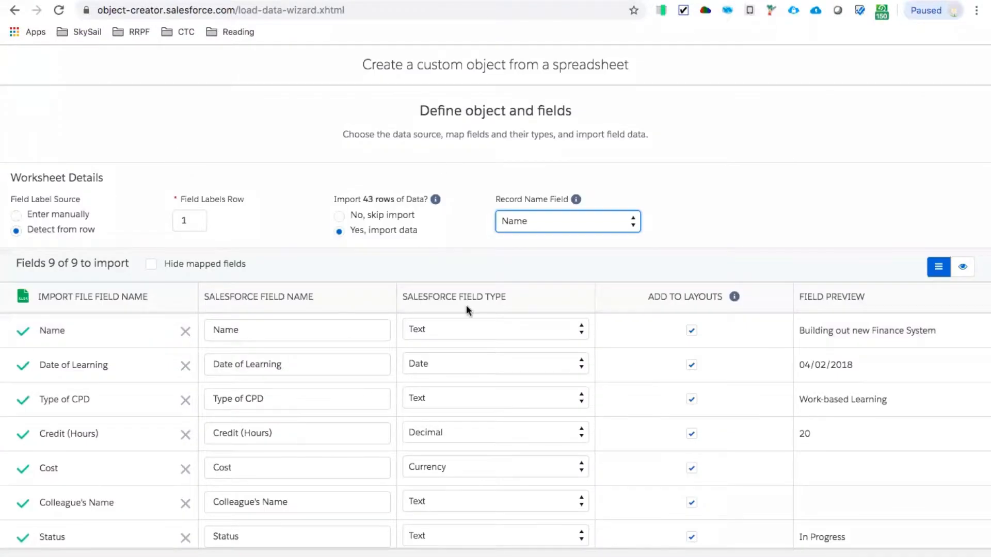
left_click(447, 393)
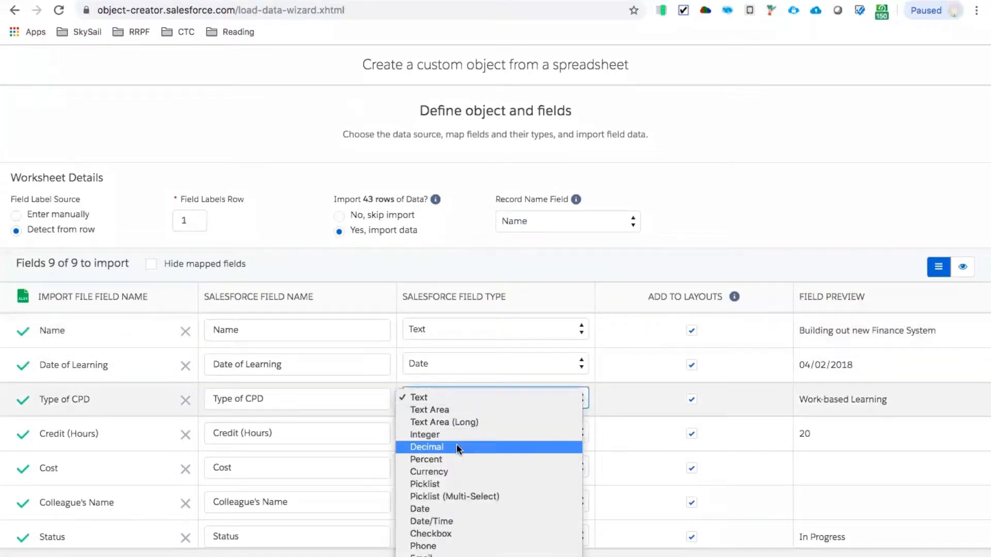
scroll(456, 444, "down", 1)
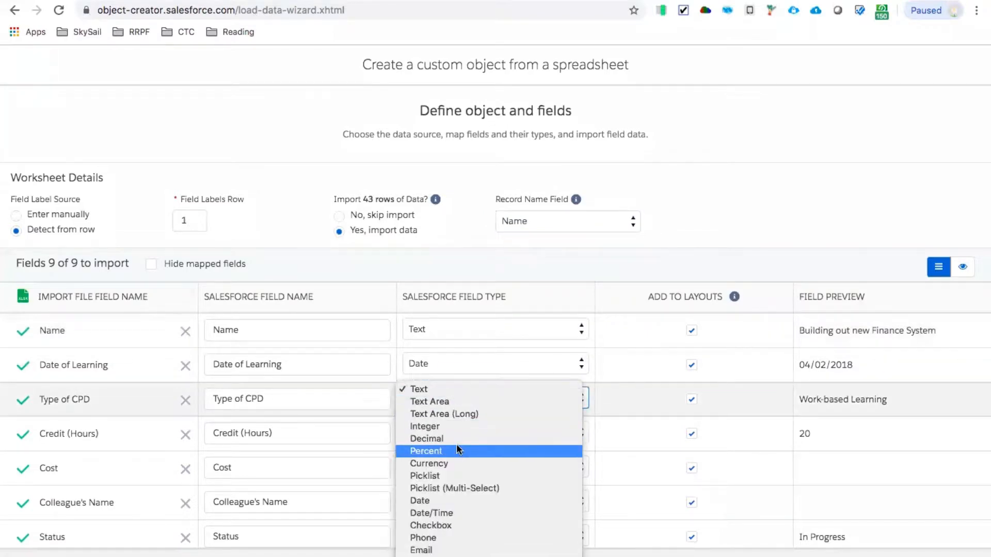
left_click(428, 476)
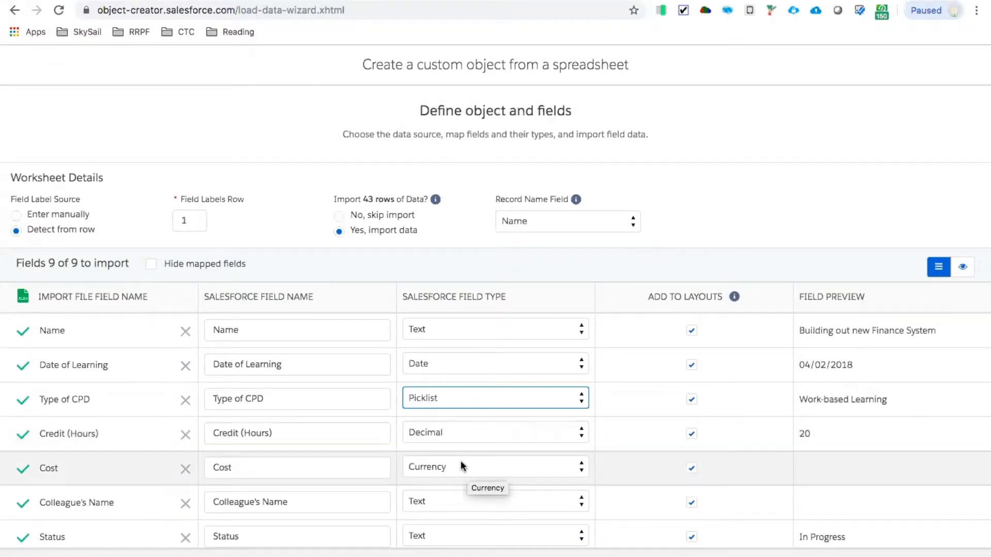
- Check the Status options in the CPD sheet, set that field's type to Picklist and continue to the object properties
scroll(460, 460, "down", 2)
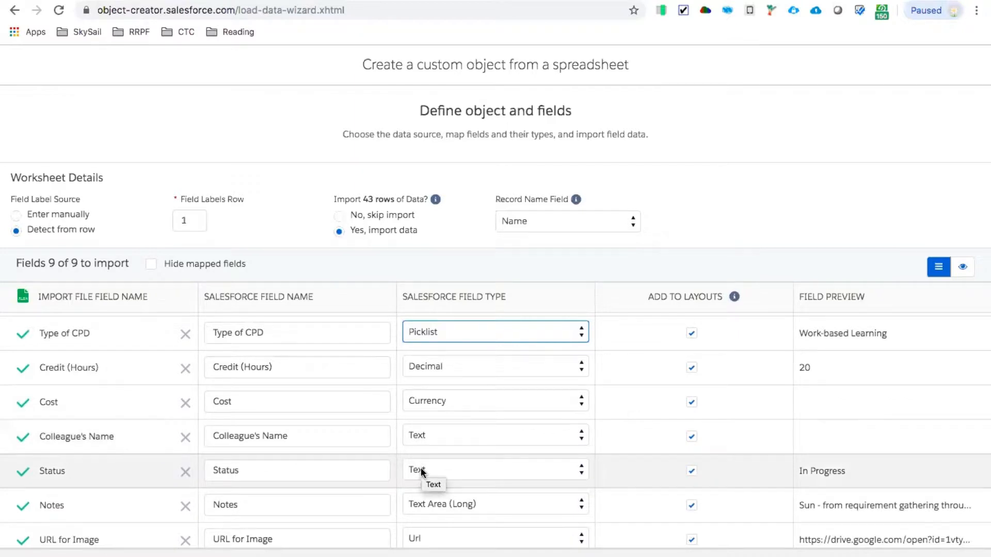
left_click(420, 468)
left_click(420, 470)
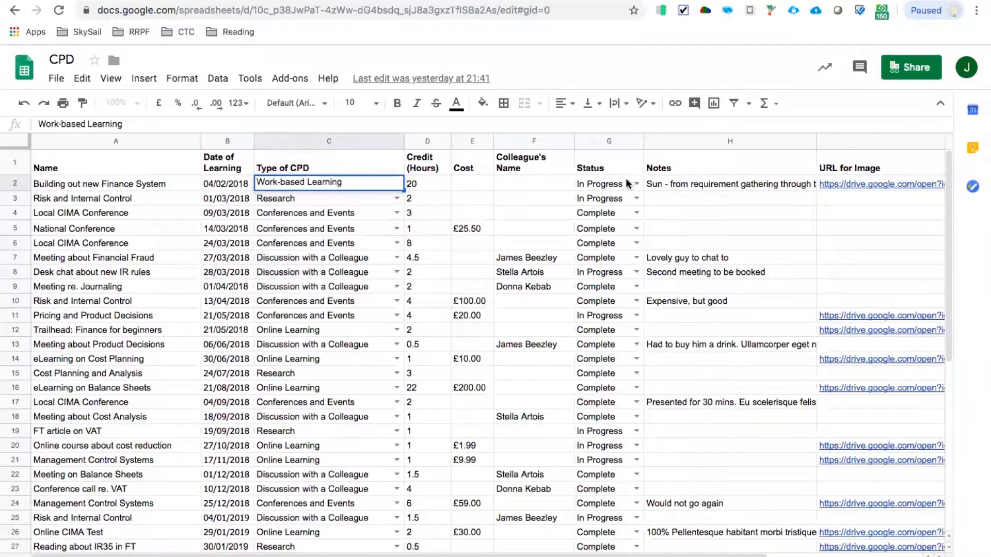
left_click(636, 184)
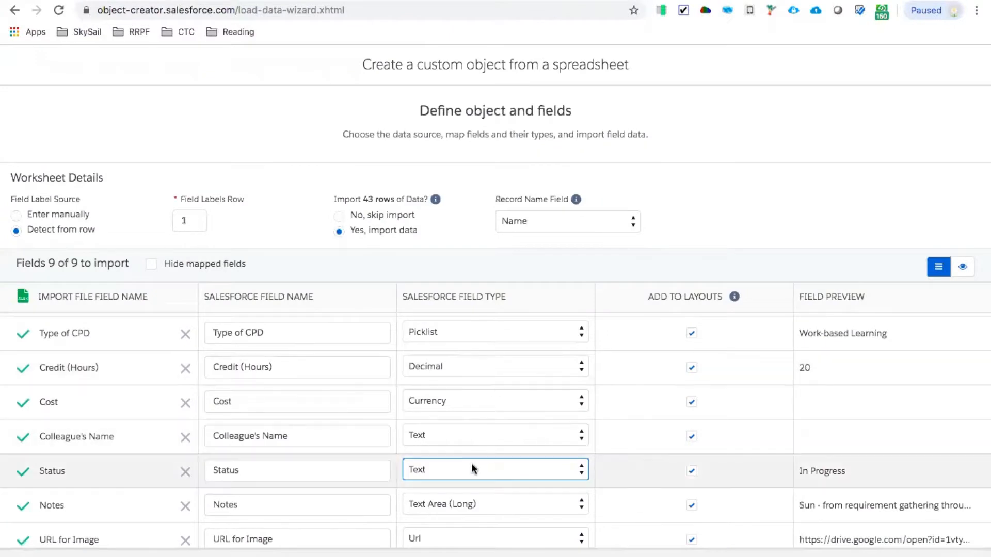
left_click(473, 469)
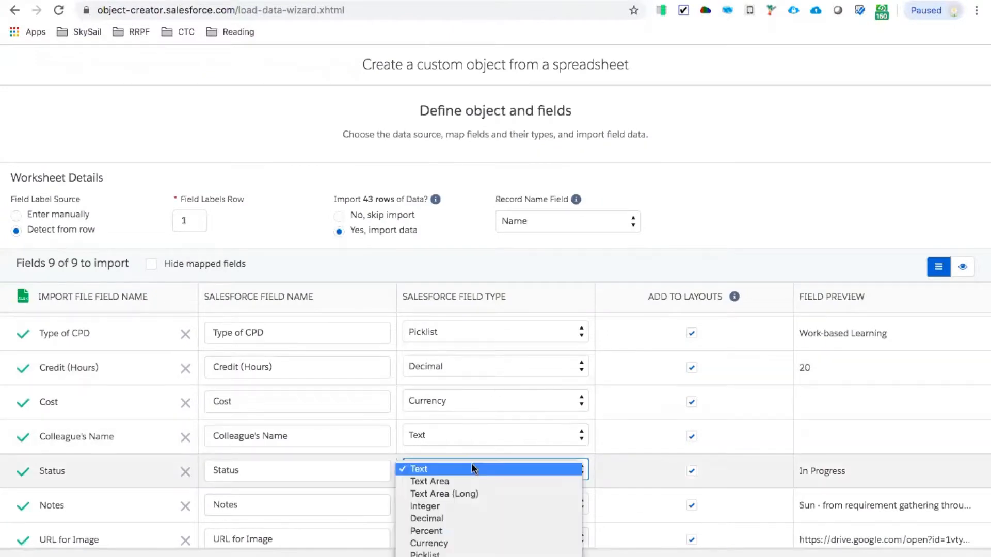
left_click(445, 554)
scroll(487, 437, "down", 1)
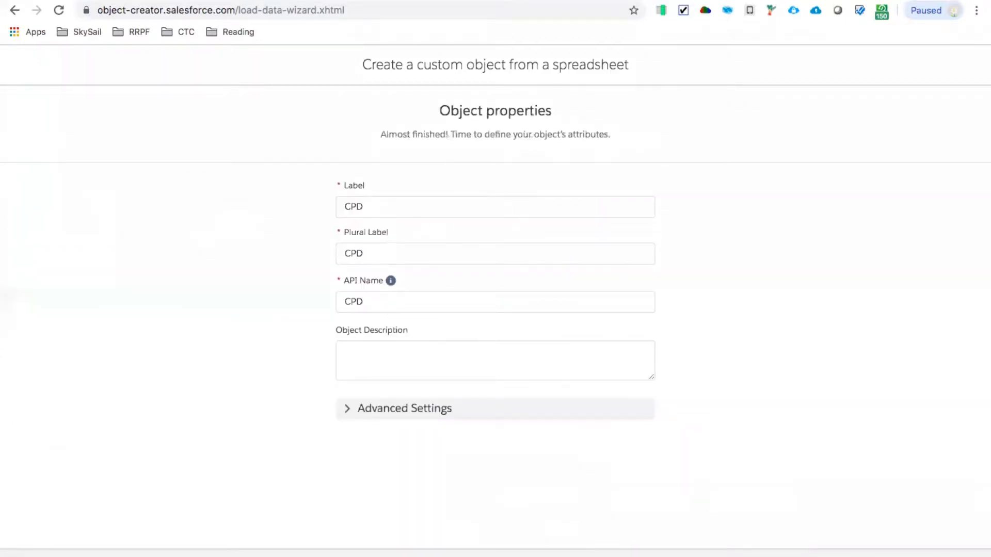
- Set the object's label to CPD Record, its plural label to CPD Records and its API name to CPD_Record
left_click(369, 201)
type("Recor")
type("d")
key("Tab")
type("CPD Records")
left_click(387, 305)
type("_Record")
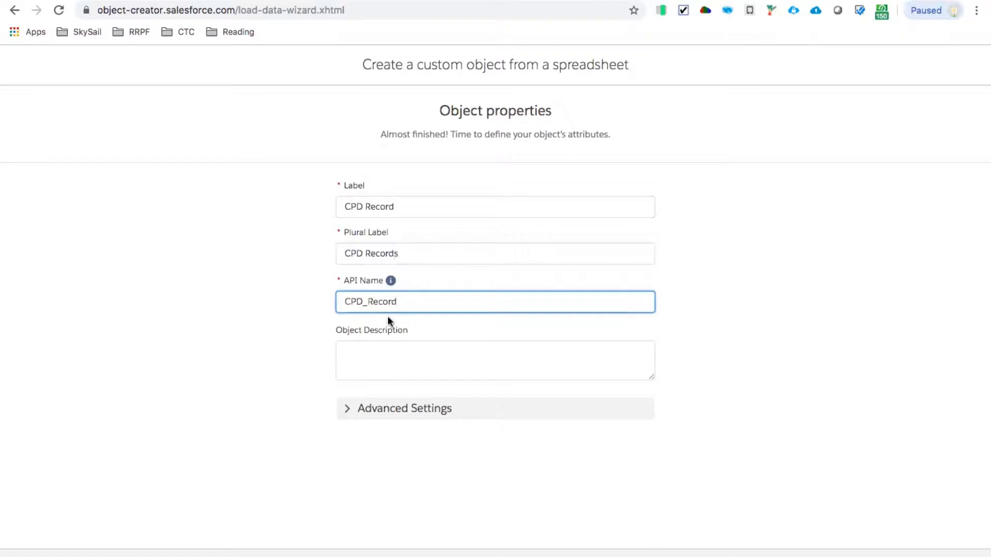
- Review the advanced settings, then finish creating the object and check the created fields and imported rows
left_click(347, 418)
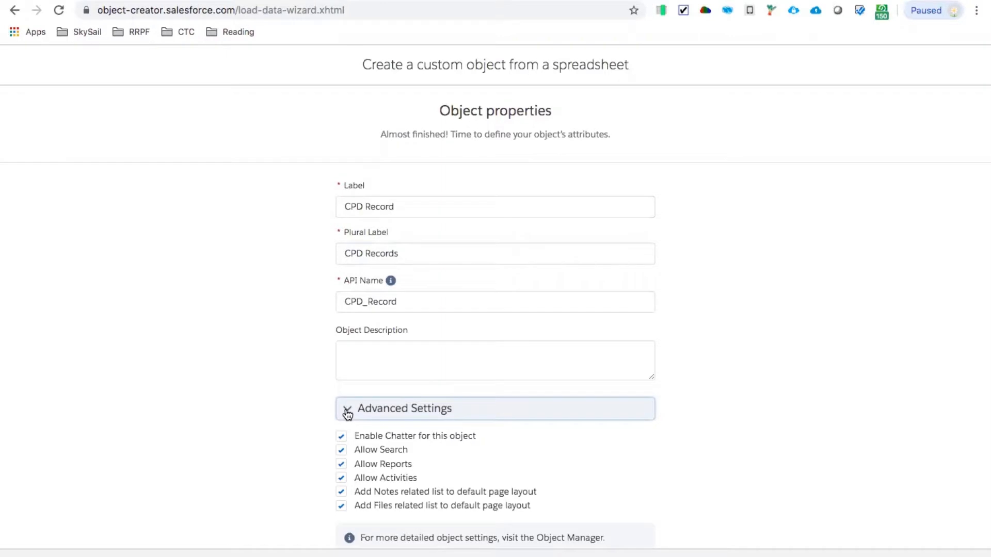
left_click(347, 414)
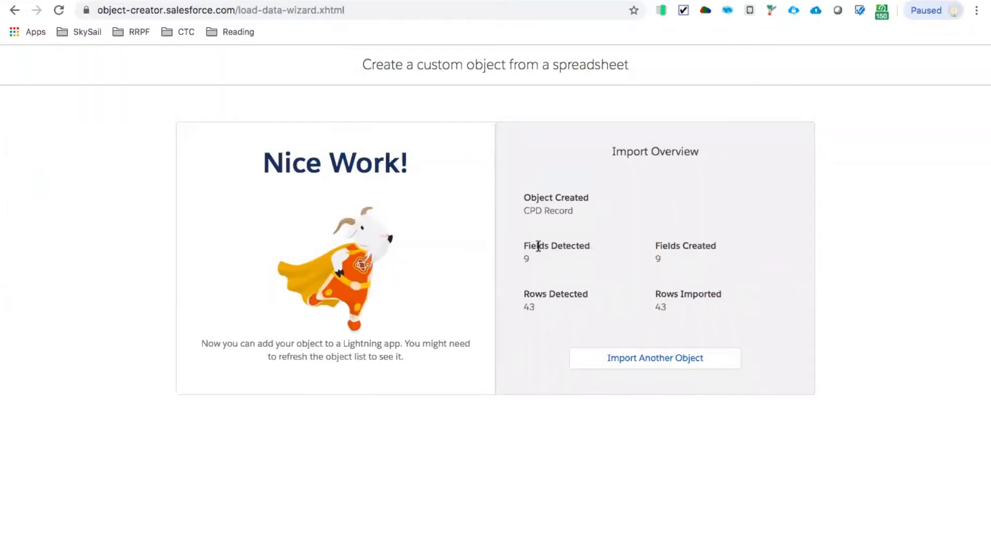
left_click_drag(654, 246, 687, 259)
left_click(524, 294)
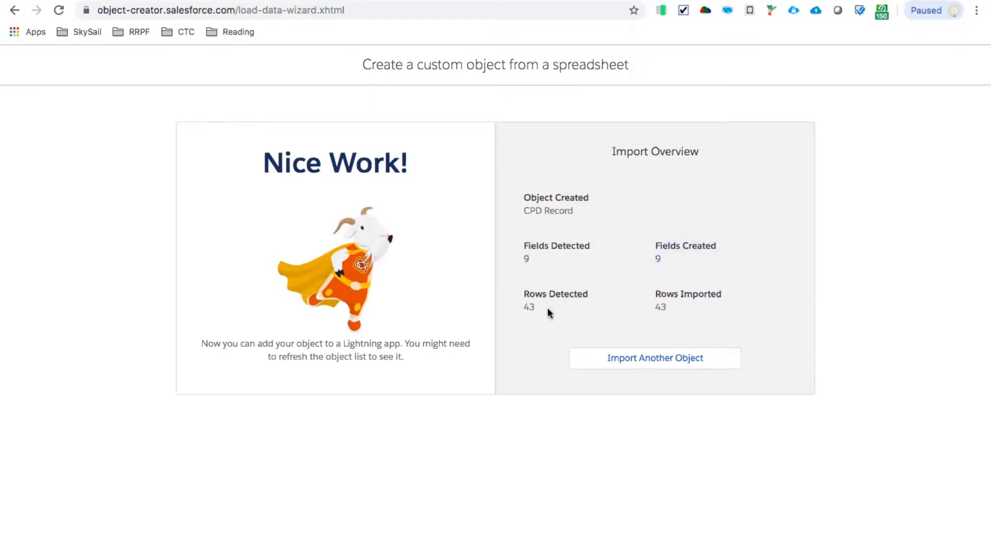
double_click(660, 307)
- Return to Object Manager, reload the object list and open the CPD Record object
left_click(258, 17)
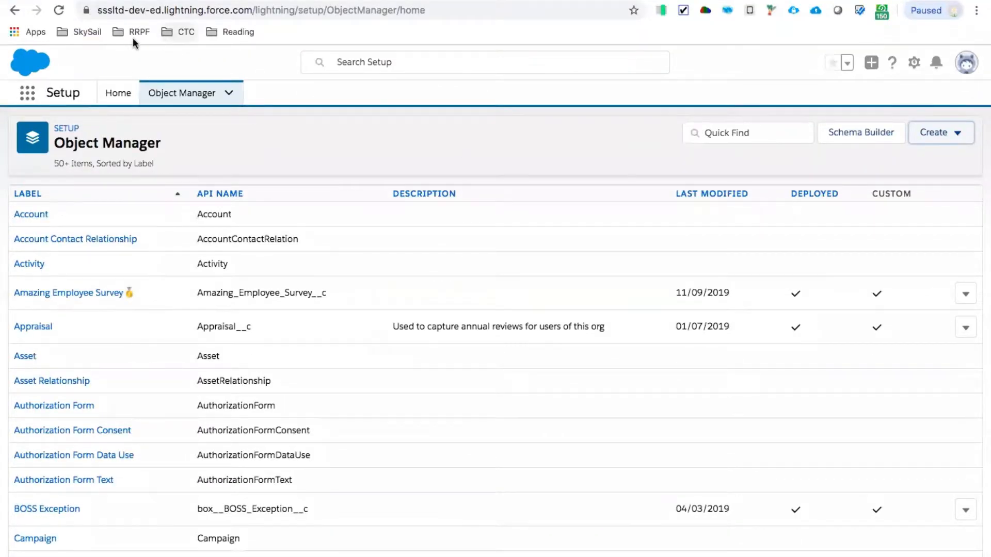
left_click(59, 11)
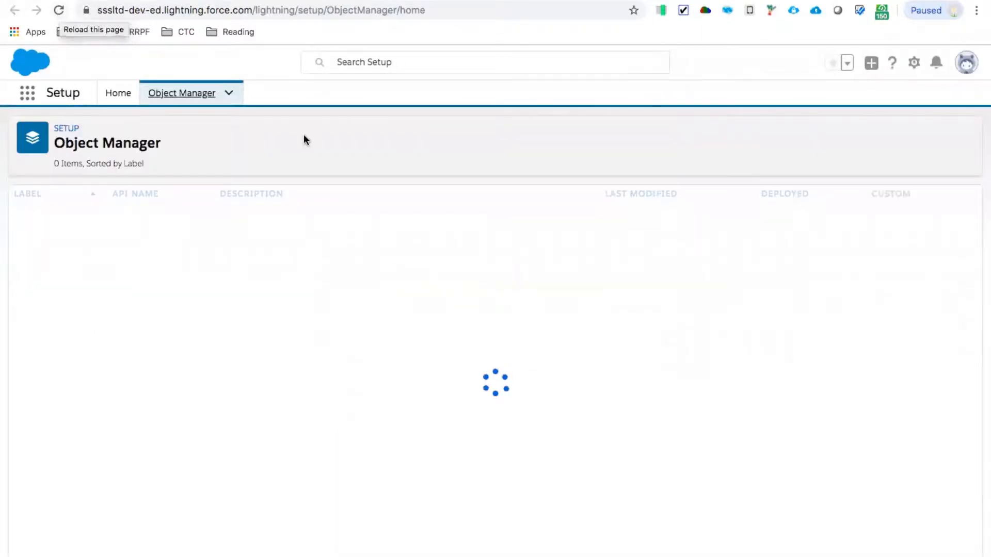
scroll(252, 342, "down", 3)
scroll(253, 343, "down", 5)
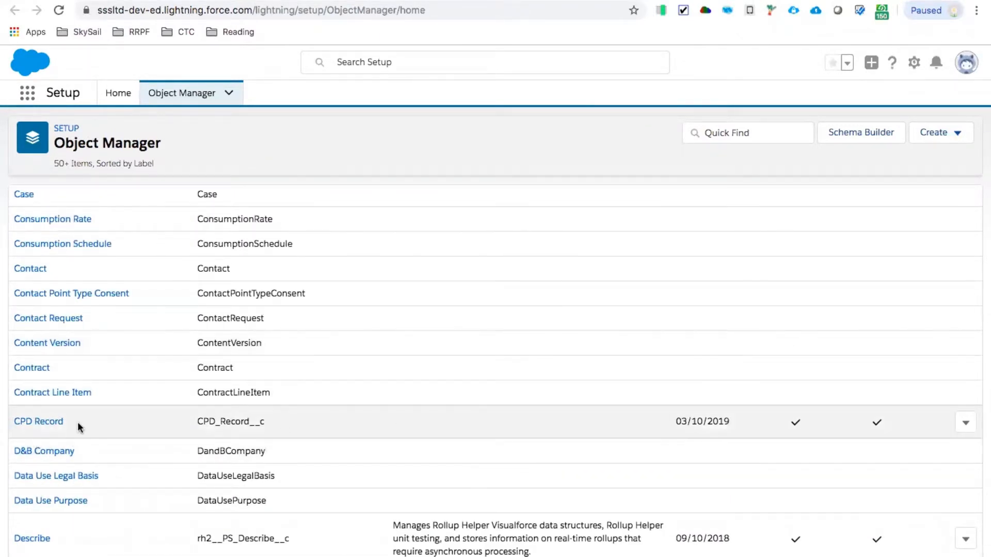
left_click(51, 421)
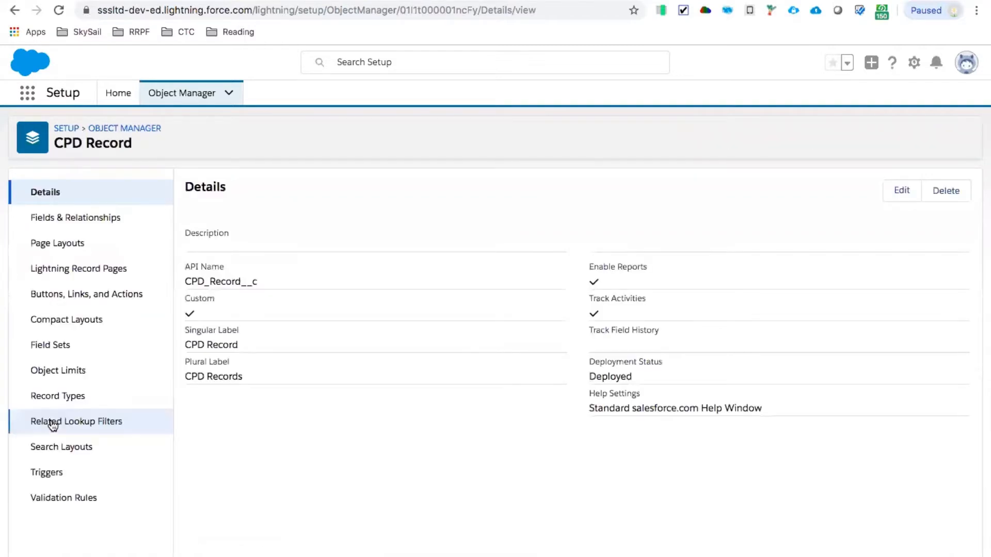
- Examine the CPD Record object's field labels and data types under Fields & Relationships
left_click(67, 217)
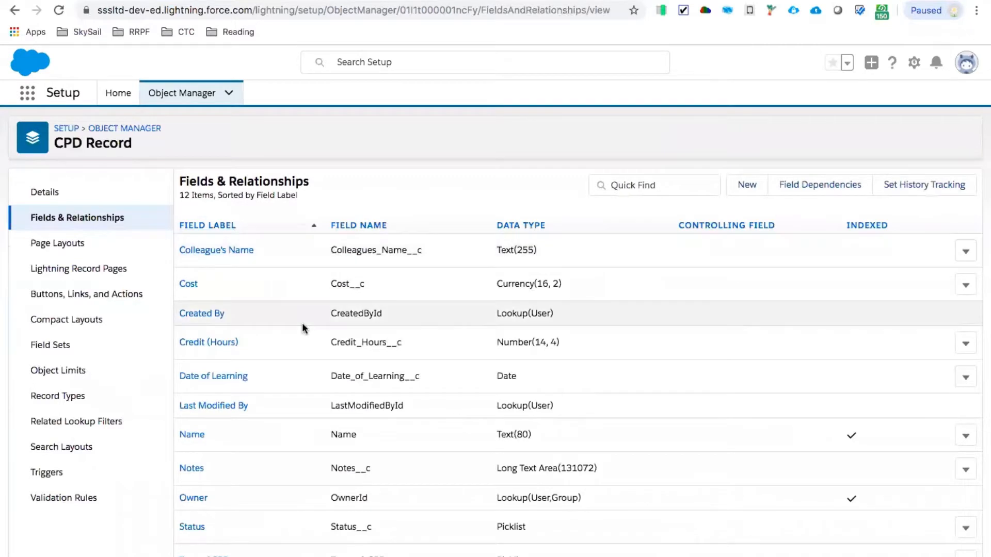
scroll(301, 323, "down", 1)
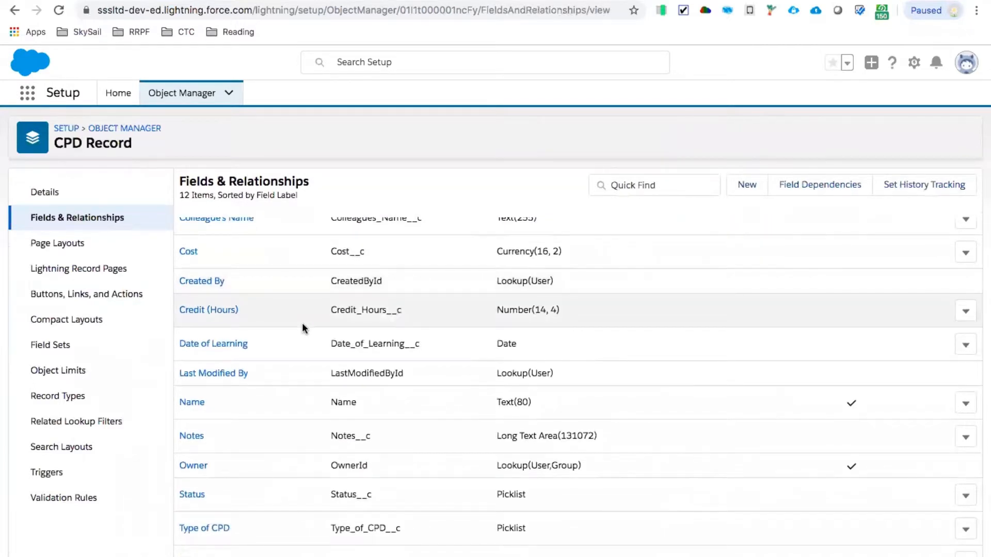
scroll(302, 323, "up", 1)
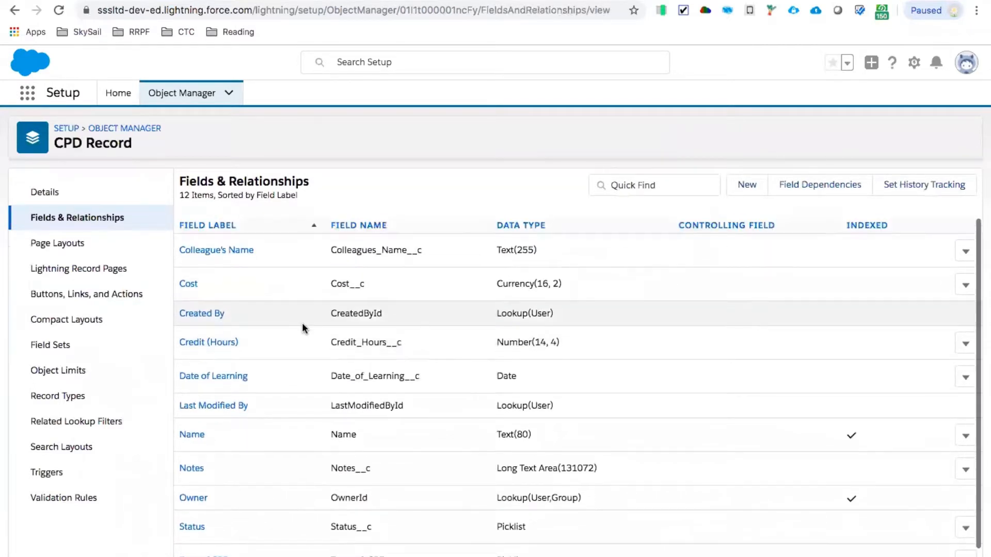
- Search the App Launcher for cpd, open CPD Records and look through the All Records list view
left_click(27, 93)
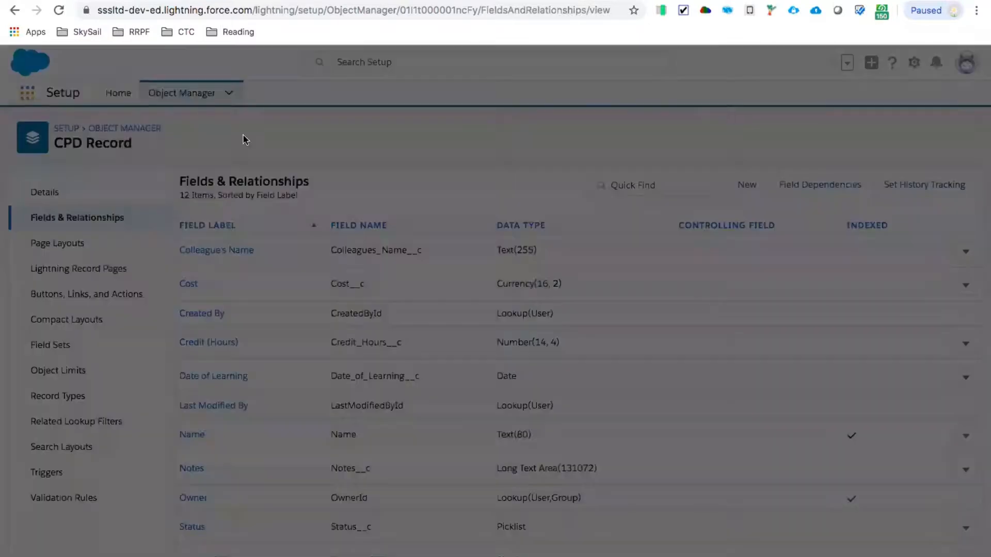
type("cpd")
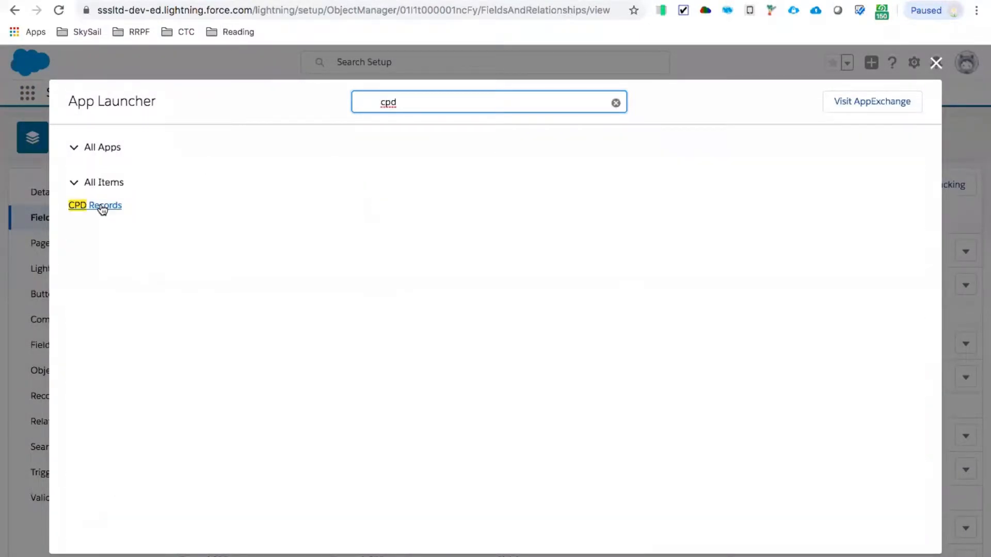
left_click(102, 206)
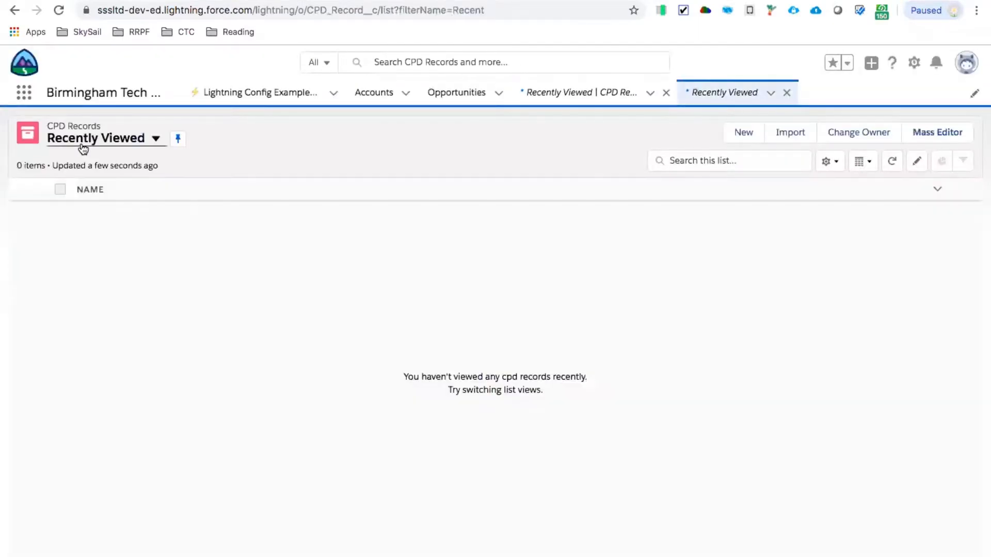
left_click(82, 146)
left_click(88, 185)
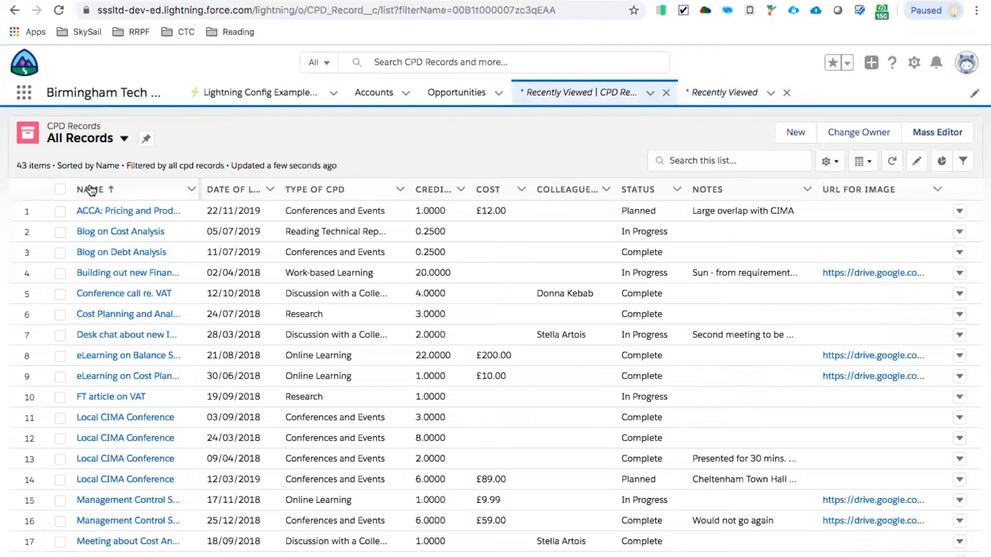
scroll(258, 296, "down", 10)
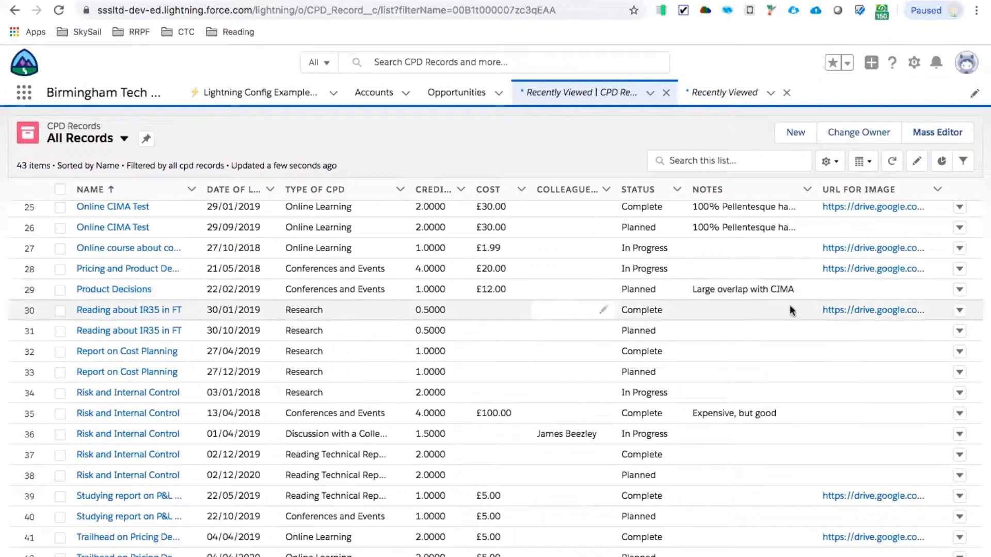
scroll(833, 314, "up", 10)
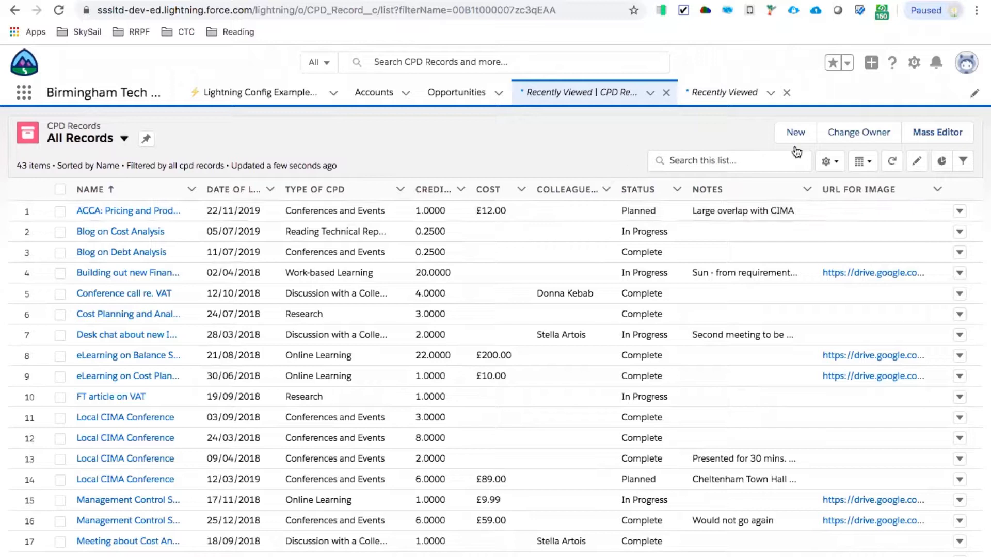
- Show All Records as a Kanban summarized by Credit (Hours) and grouped by Type of CPD, and move "Conference call re. VAT" to Work-based Learning
left_click(863, 163)
left_click(831, 237)
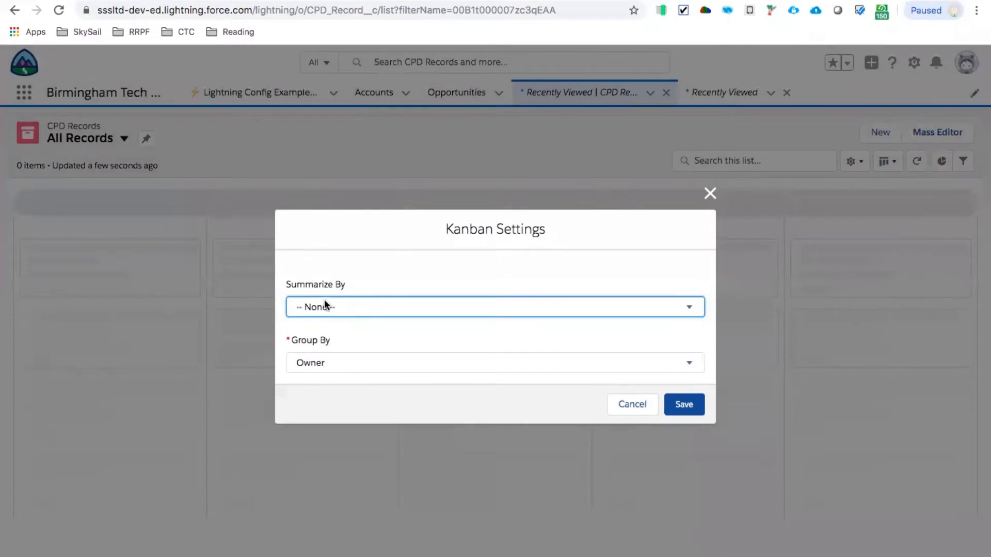
left_click(326, 308)
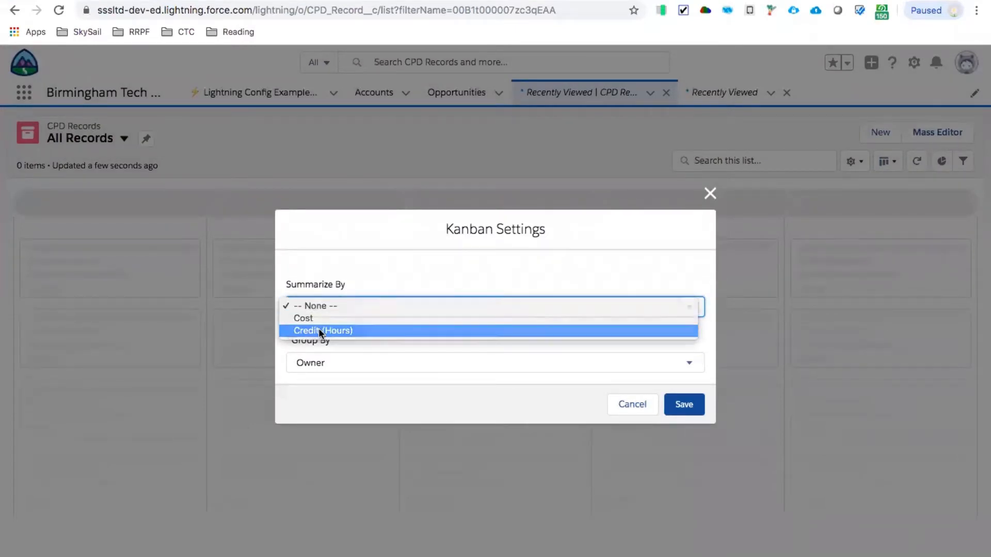
left_click(319, 330)
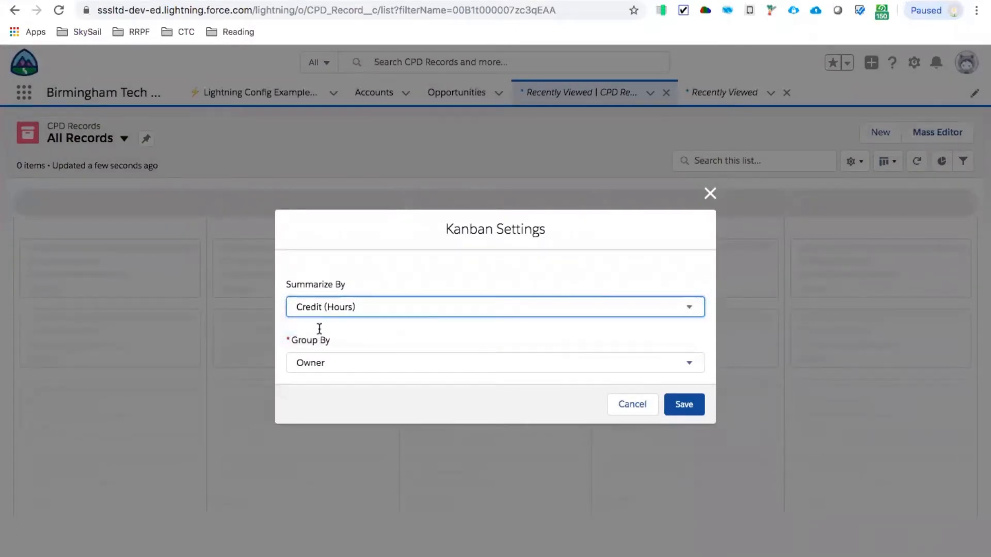
left_click(307, 364)
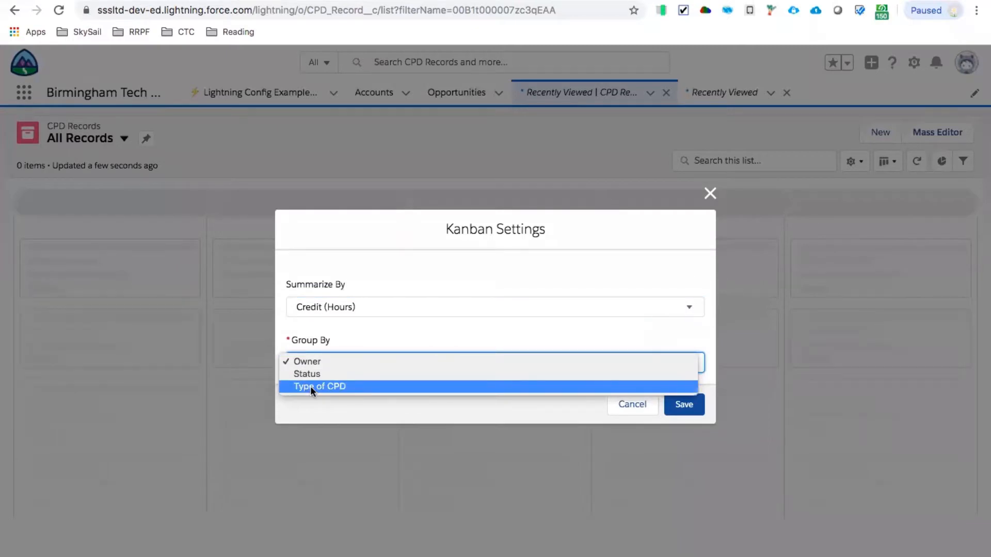
left_click(310, 386)
left_click(676, 406)
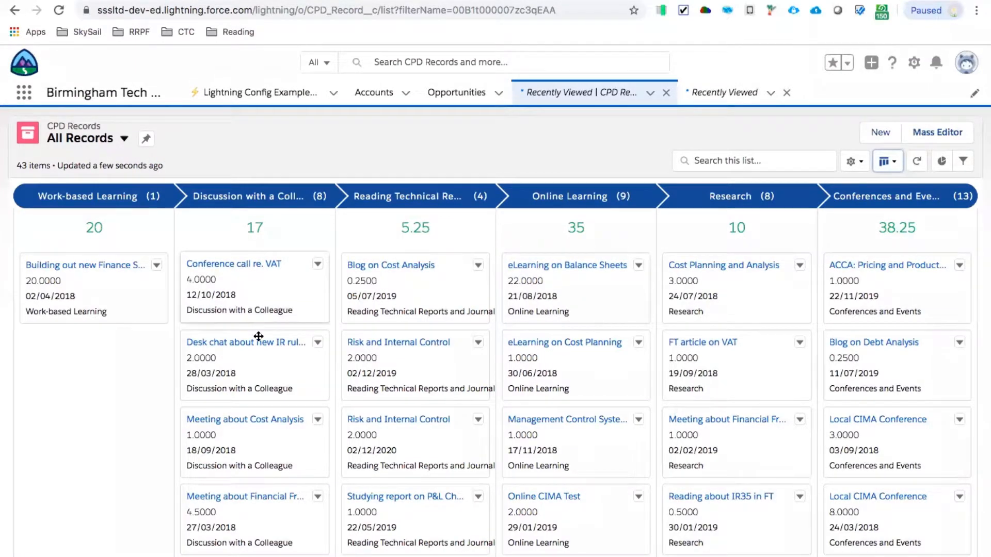
left_click_drag(238, 292, 83, 365)
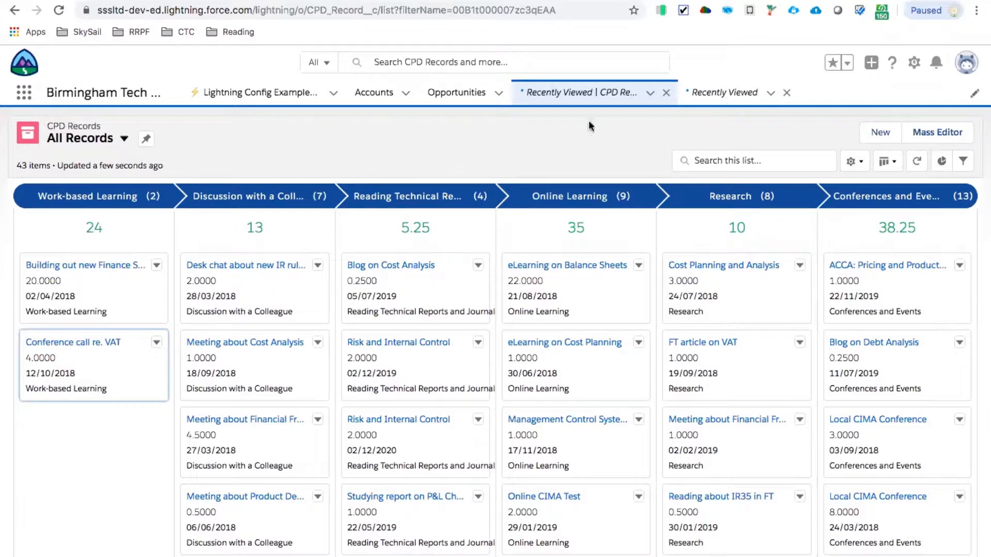
- Open the setup of the CPD Record object and show its Fields & Relationships
left_click(914, 65)
left_click(847, 228)
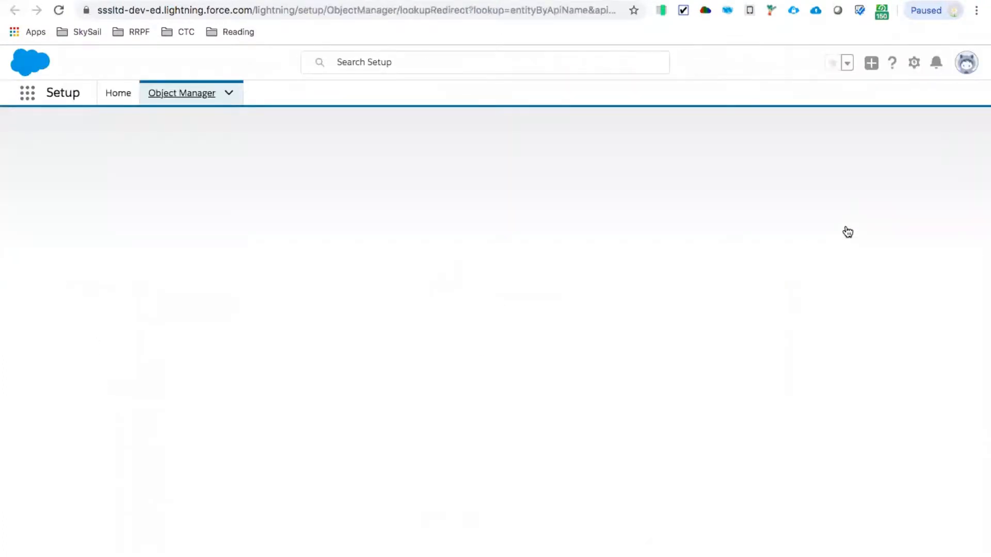
left_click(69, 219)
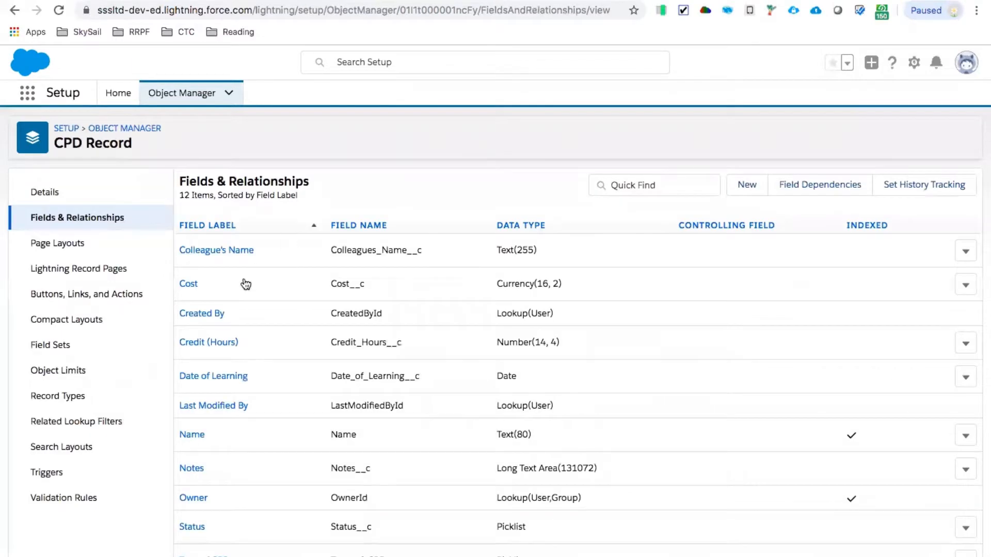
- Open the CPD Record Layout page layout for editing and remove the Owner field from its Information section
left_click(59, 245)
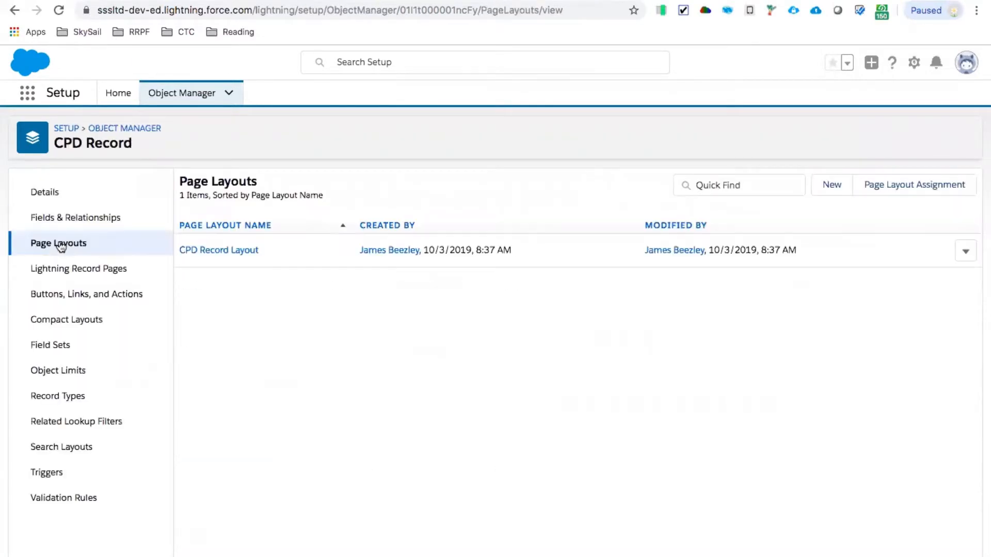
left_click(217, 250)
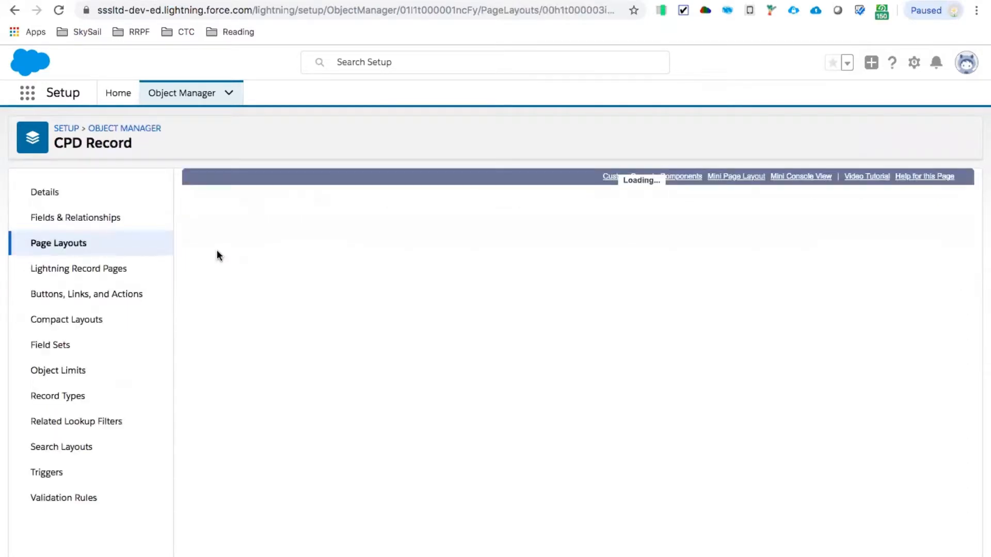
scroll(439, 346, "down", 5)
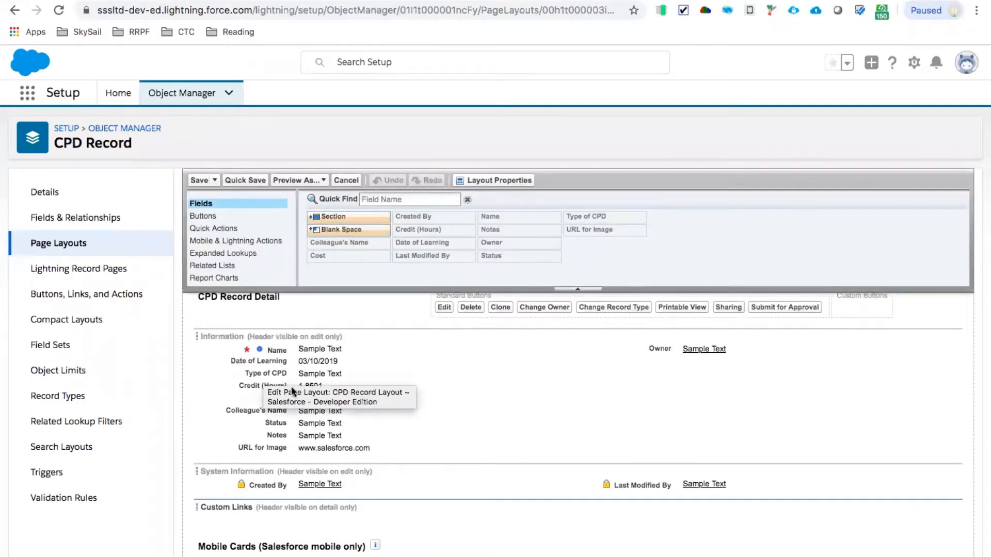
left_click_drag(655, 350, 714, 234)
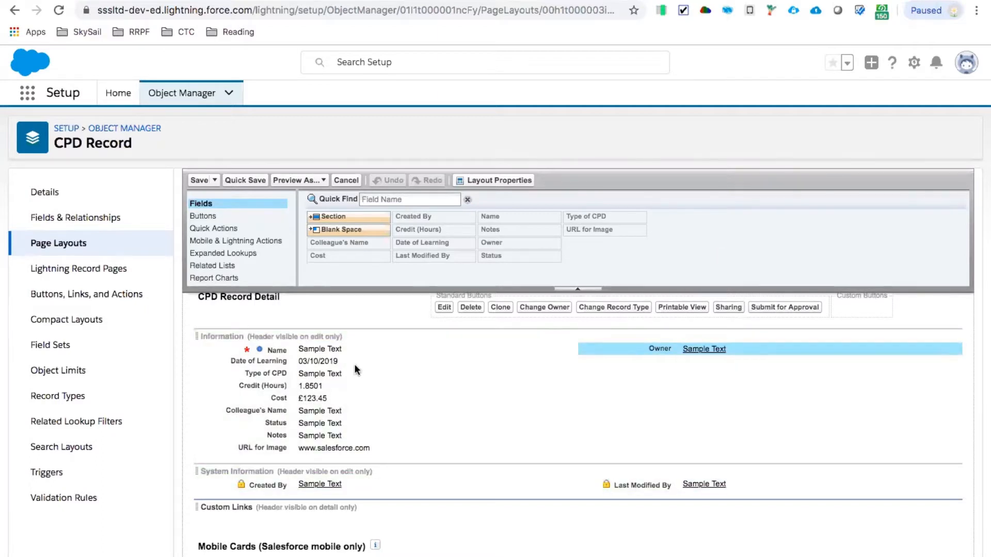
left_click_drag(648, 346, 686, 261)
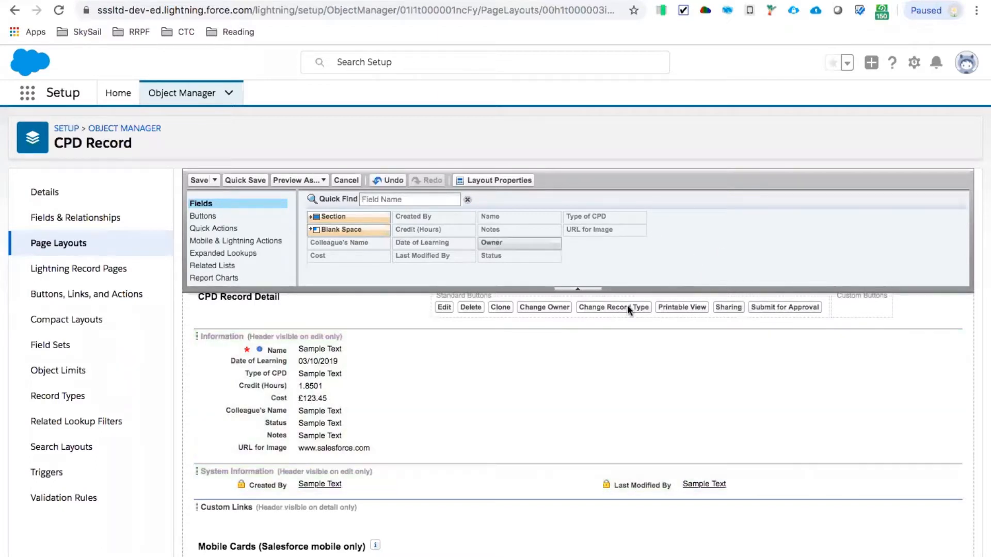
- Move Date of Learning, Credit (Hours) and Colleague's Name to the Information section's second column, and remove Status from the layout
left_click_drag(278, 369, 629, 342)
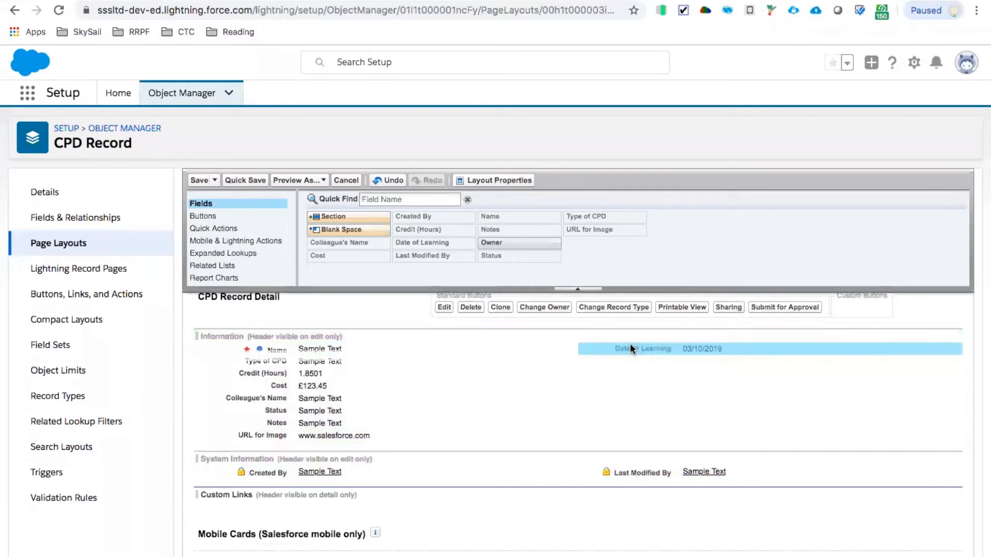
left_click_drag(292, 369, 648, 367)
left_click_drag(282, 387, 611, 376)
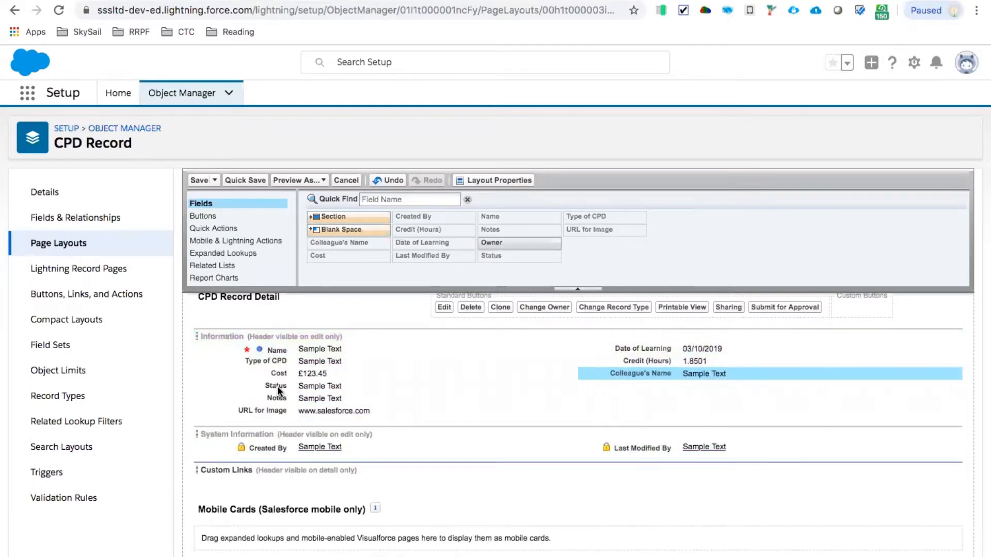
left_click_drag(279, 390, 349, 256)
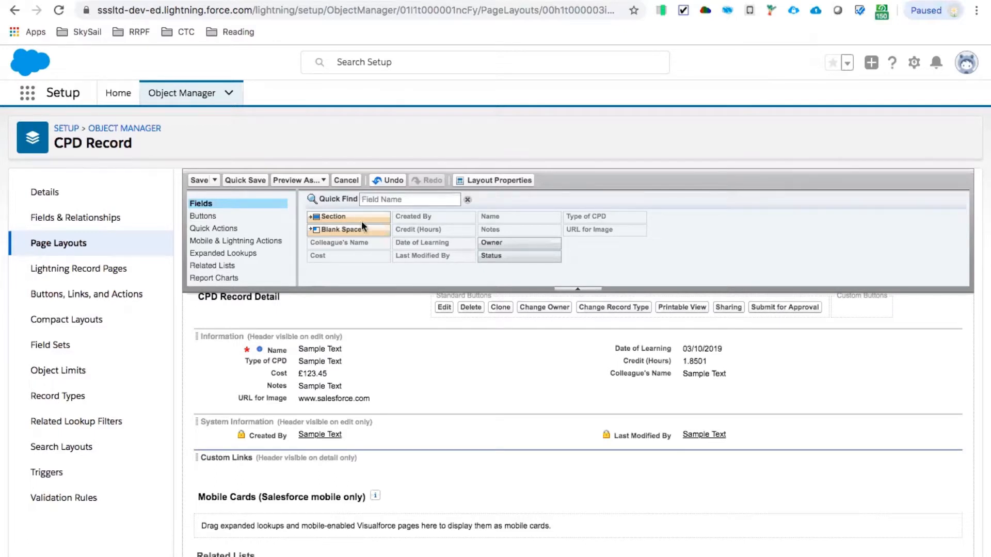
- Add a 1-Column section without detail or edit page headers below Information, and move Notes and URL for Image into it
left_click_drag(320, 219, 390, 388)
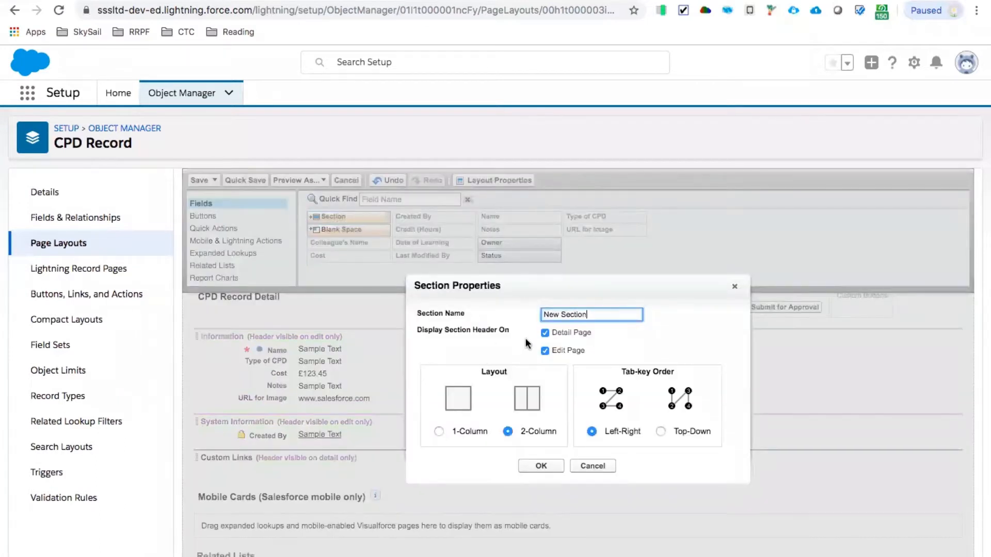
left_click(544, 332)
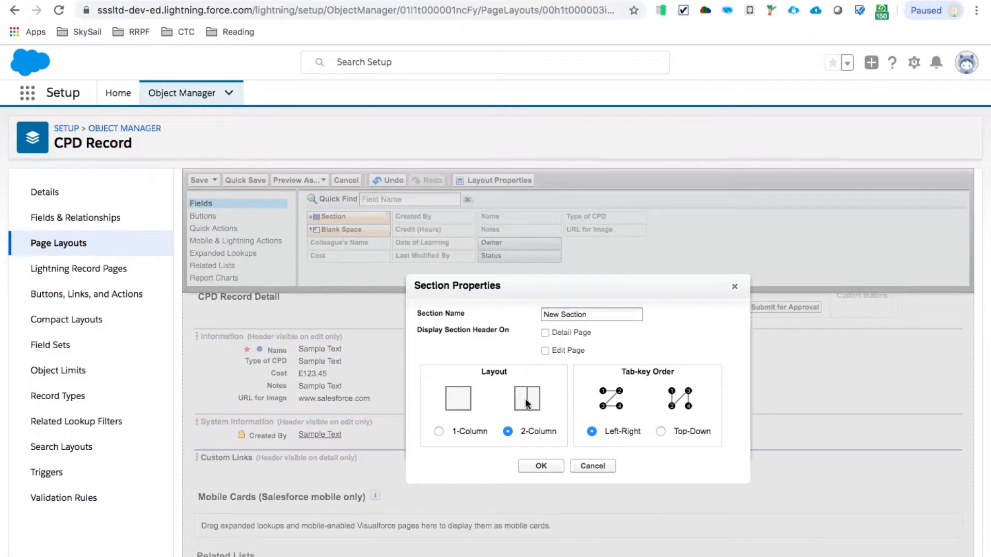
left_click(438, 430)
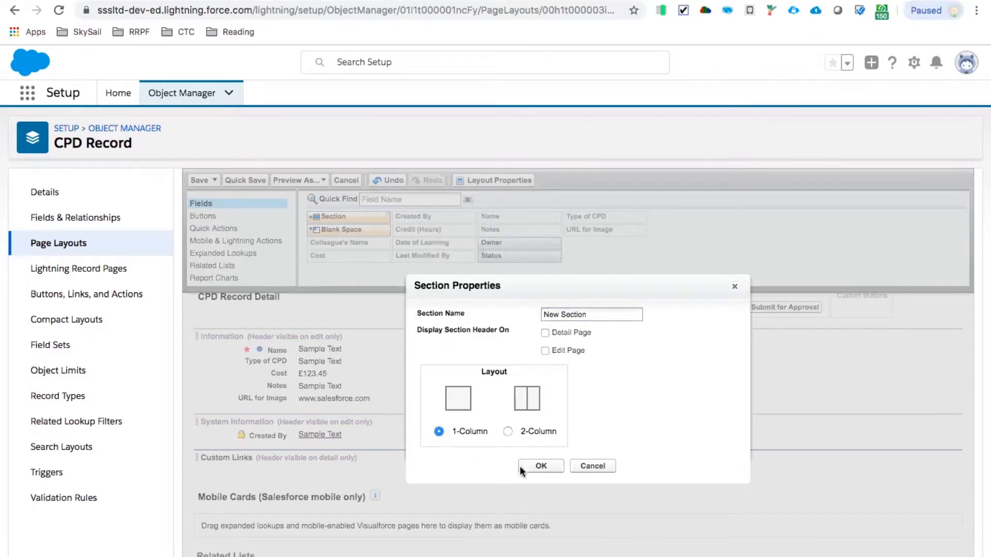
left_click(539, 467)
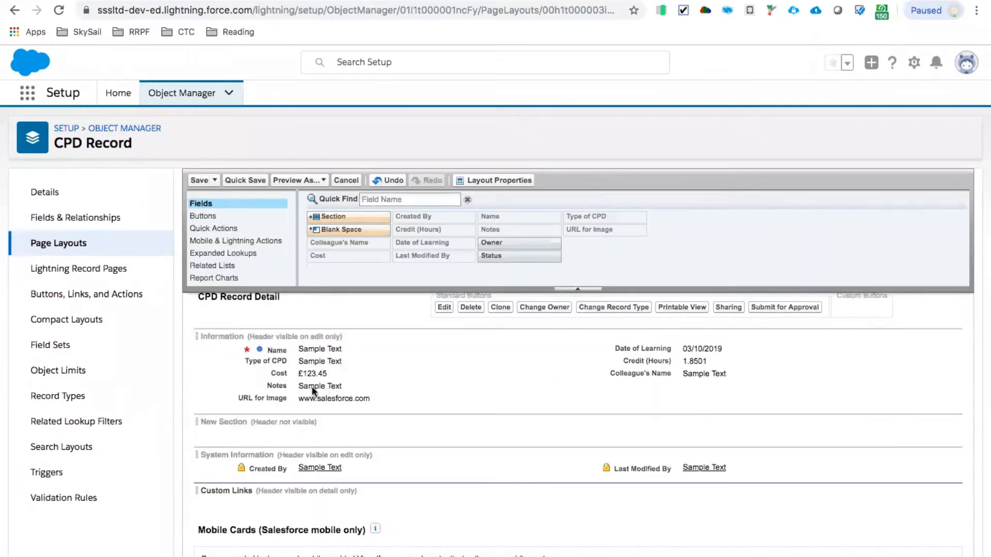
left_click_drag(312, 386, 325, 425)
left_click_drag(314, 382, 328, 427)
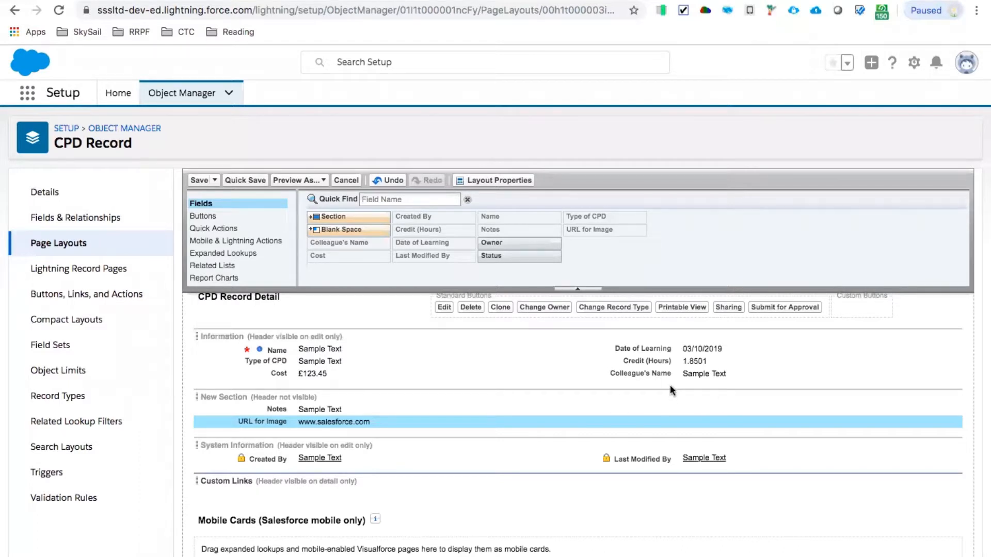
- Display the Information and System Information section headers on the detail page, and save the page layout
double_click(308, 335)
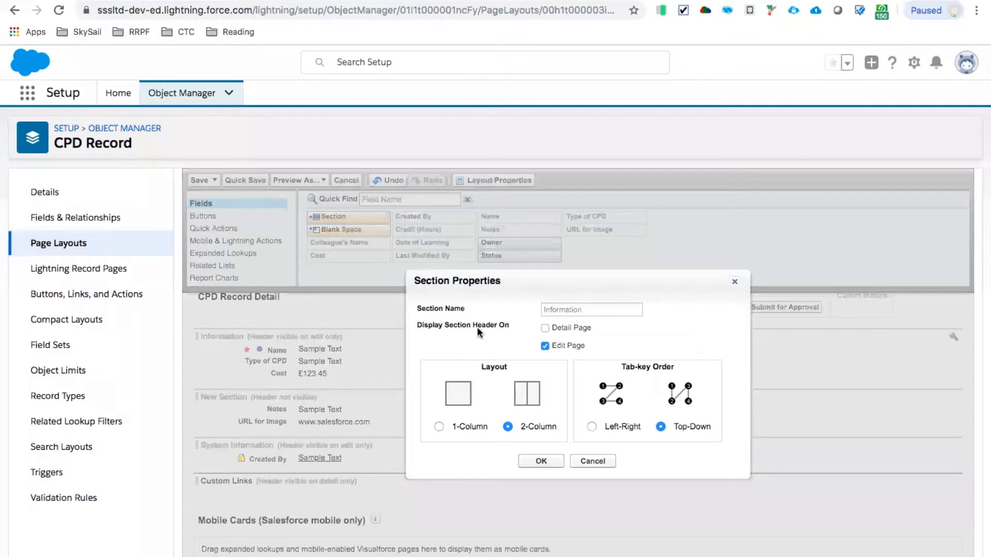
left_click(545, 328)
left_click(539, 461)
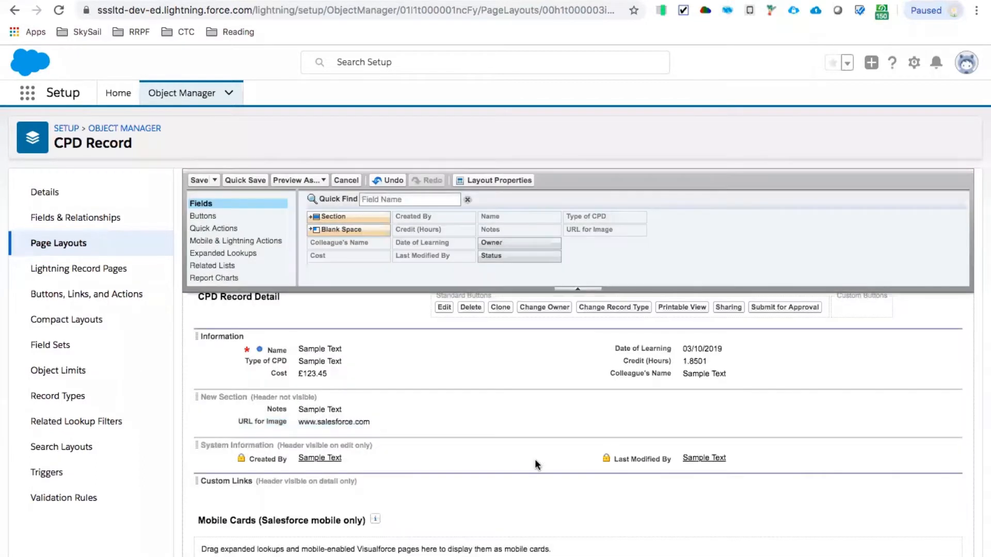
double_click(322, 443)
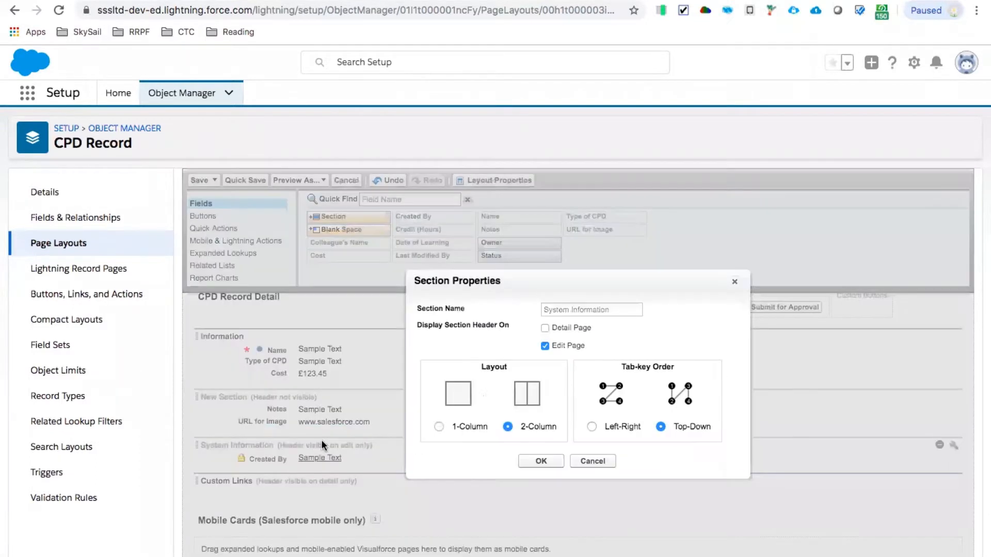
left_click(545, 328)
left_click(539, 460)
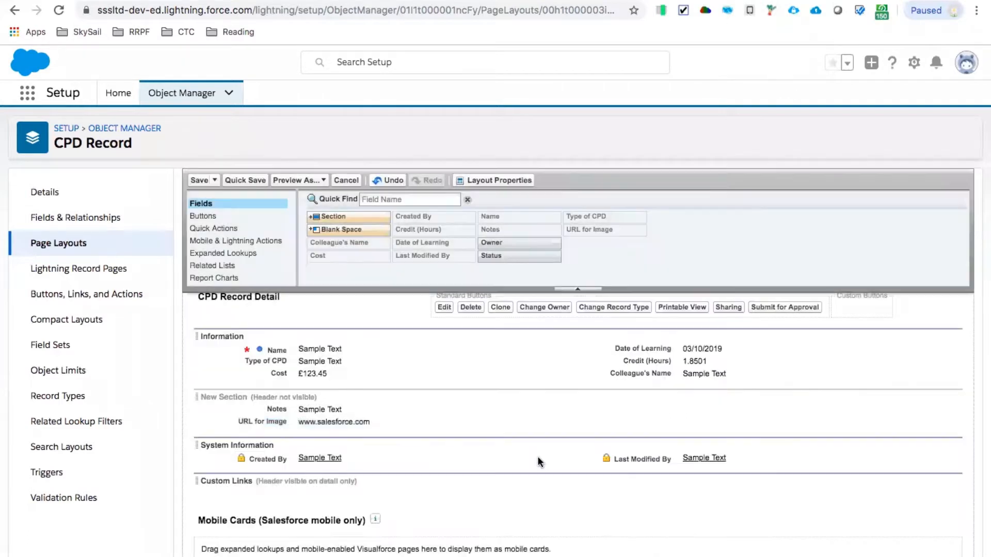
left_click(199, 180)
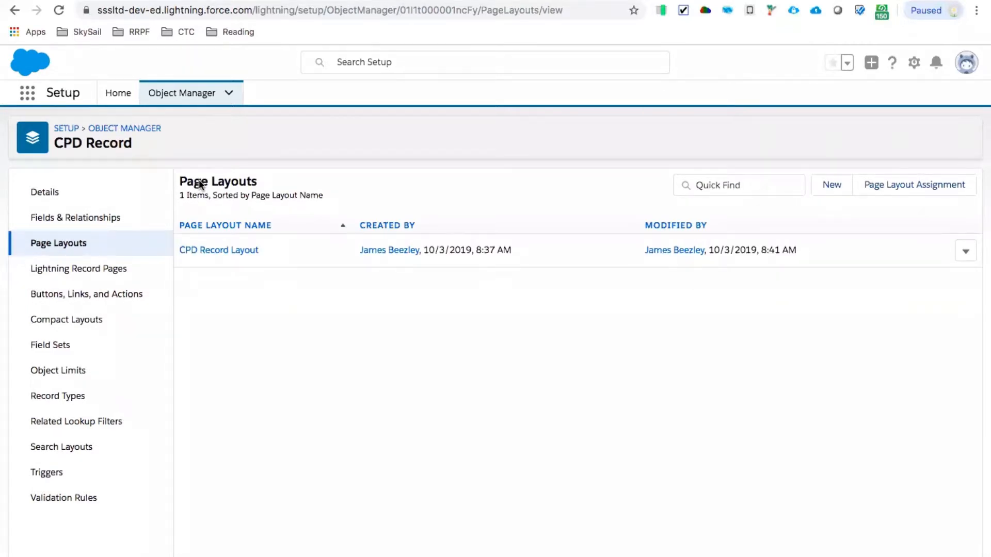
- Edit the CPD Record's Custom Compact Layout to remove Cost, Colleague's Name and URL for Image from the selected fields, and save it
left_click(63, 319)
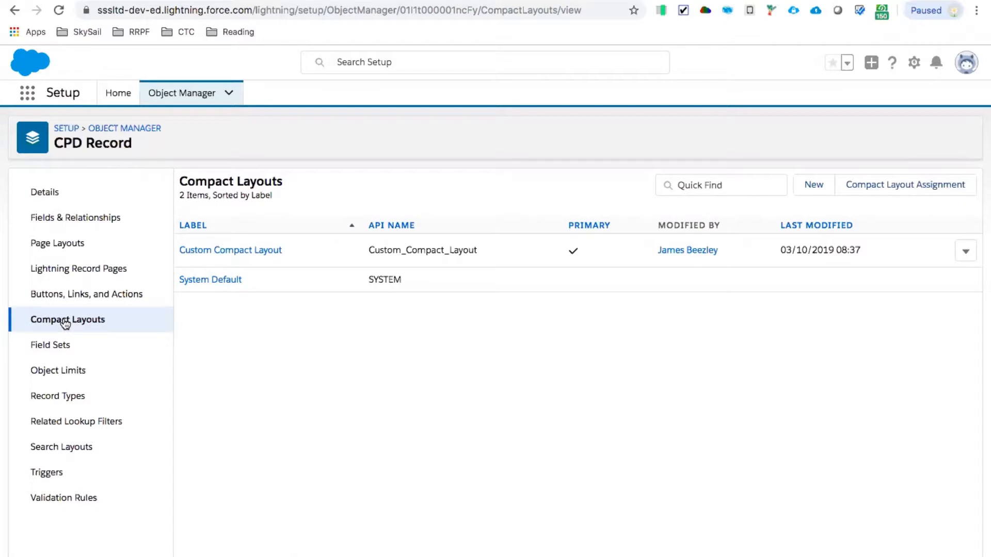
left_click(216, 251)
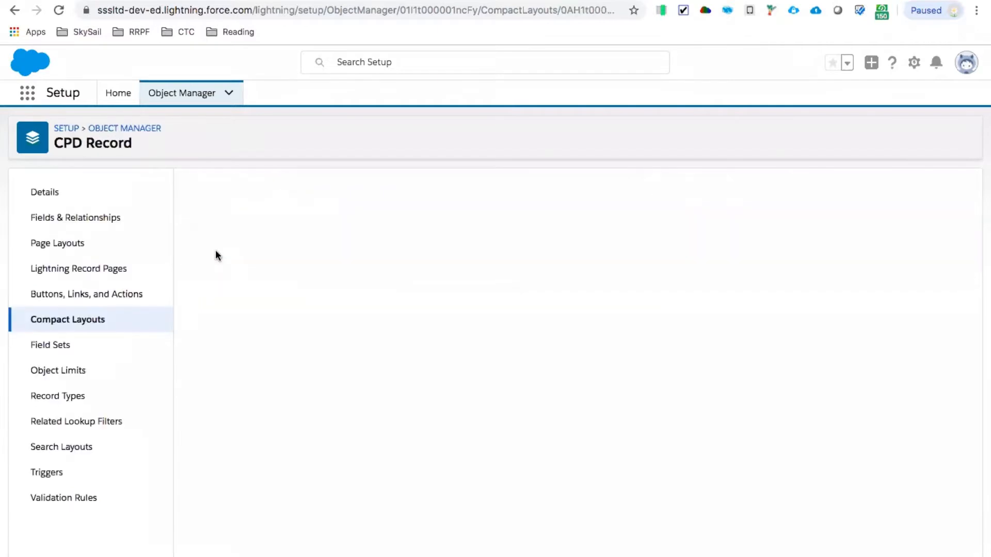
left_click(439, 249)
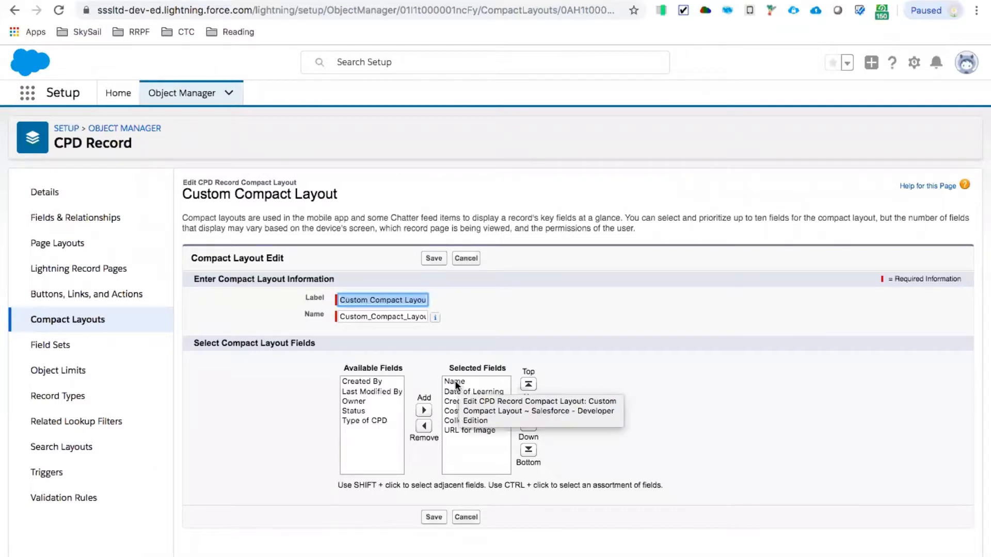
left_click(460, 463)
left_click(453, 409)
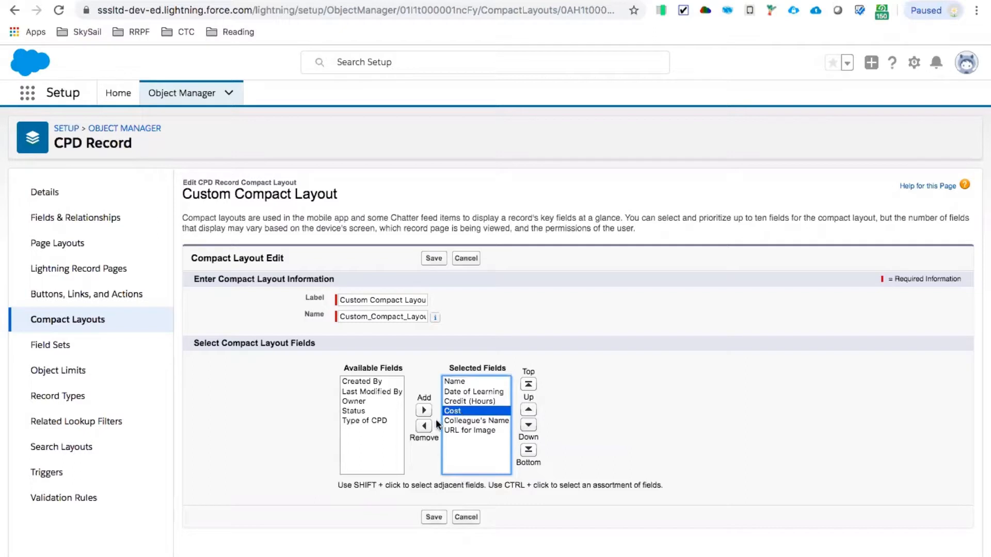
left_click(426, 423)
left_click(457, 409)
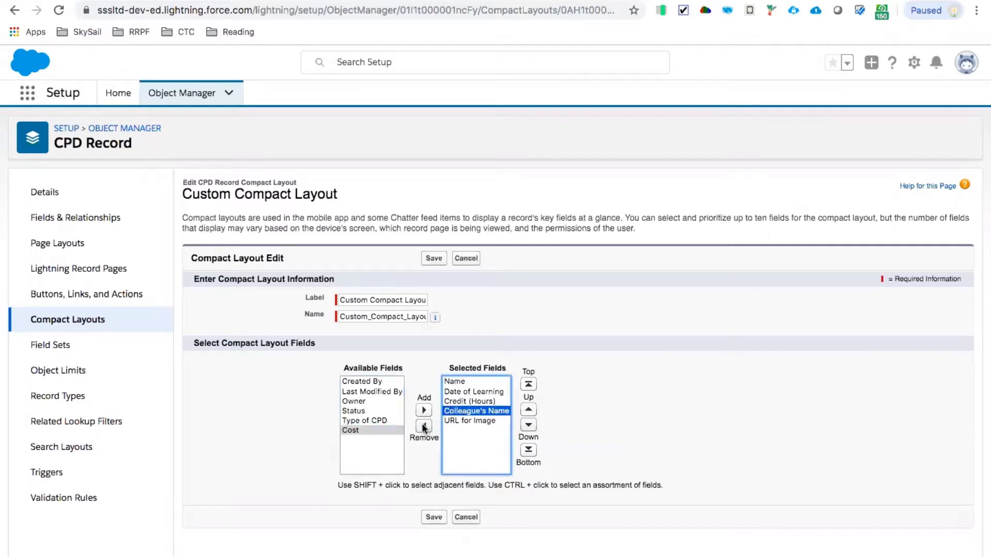
left_click(423, 426)
left_click(450, 411)
left_click(428, 425)
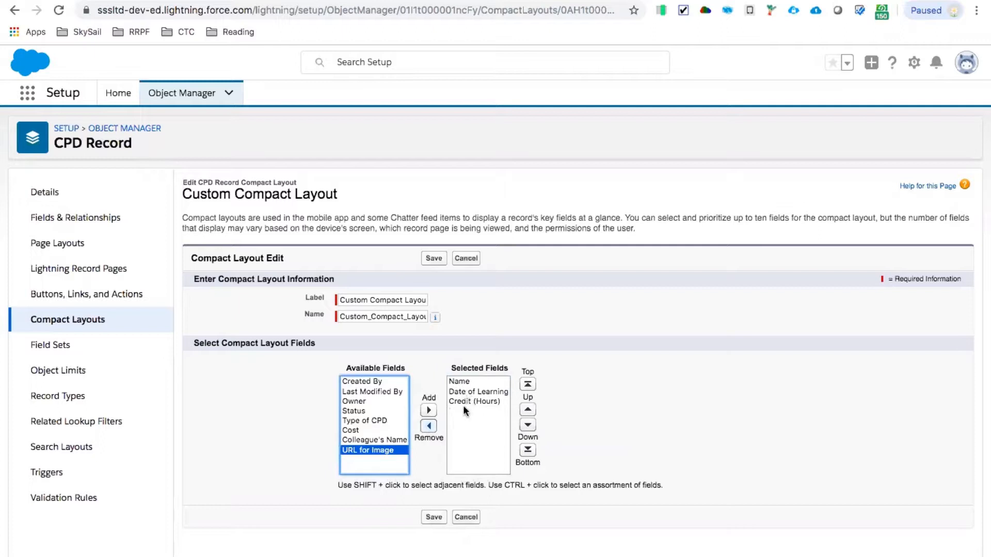
left_click(434, 517)
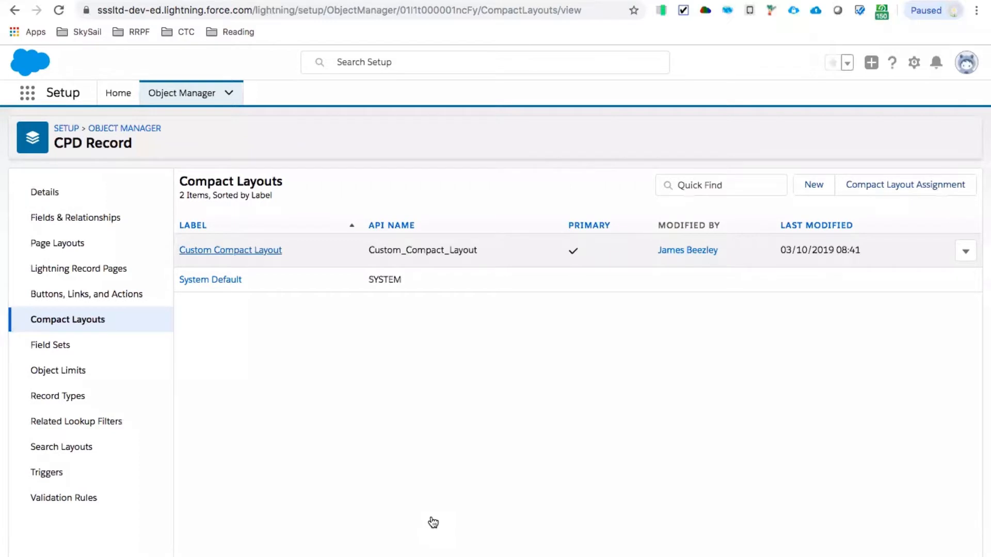
- Reorder the CPD Record's Status picklist values by moving Planned and In Progress up, and save the order
left_click(80, 218)
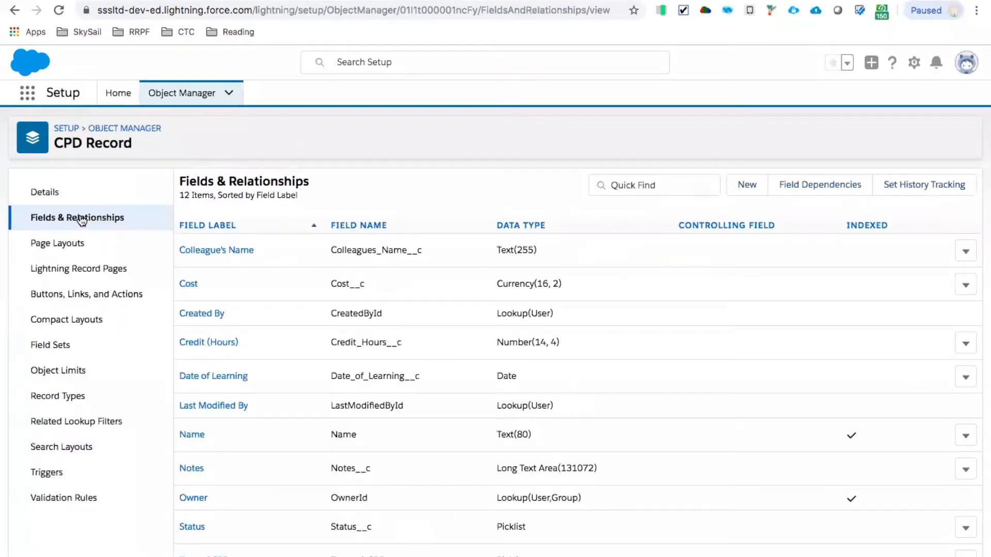
scroll(418, 277, "down", 1)
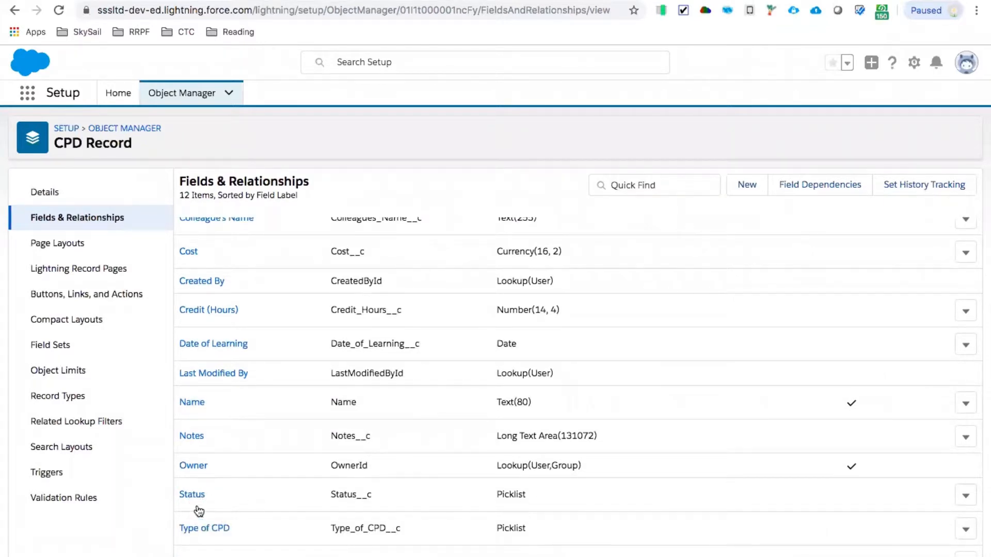
left_click(194, 494)
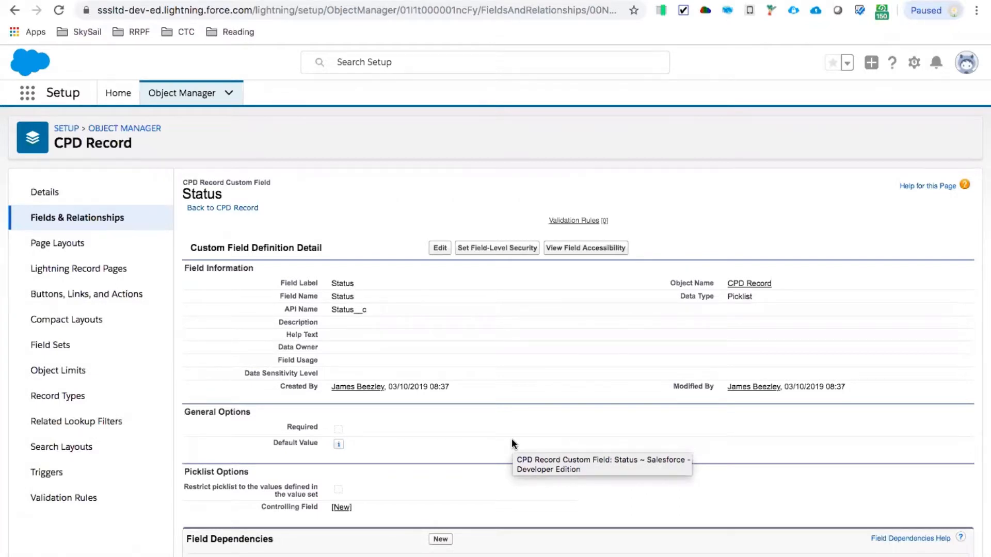
scroll(511, 438, "down", 5)
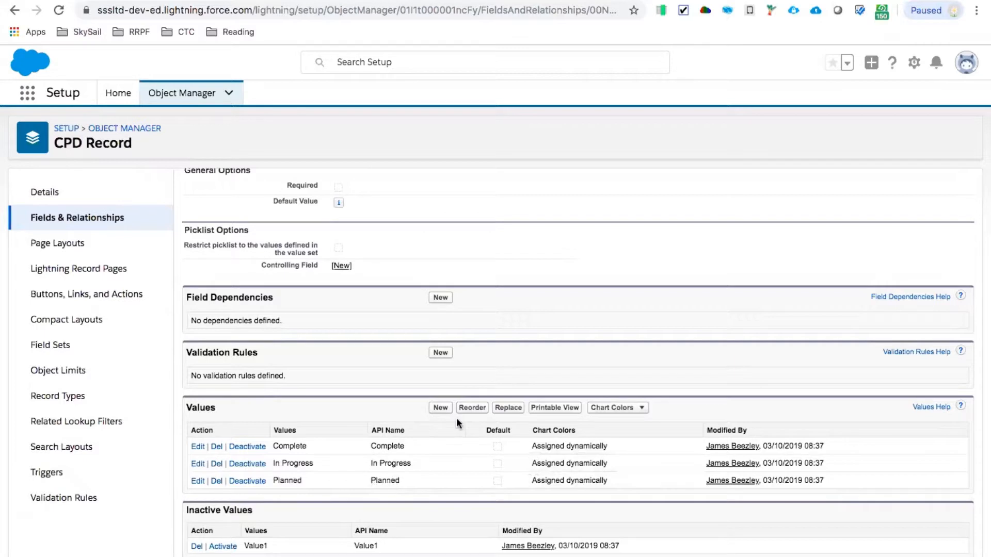
left_click(472, 407)
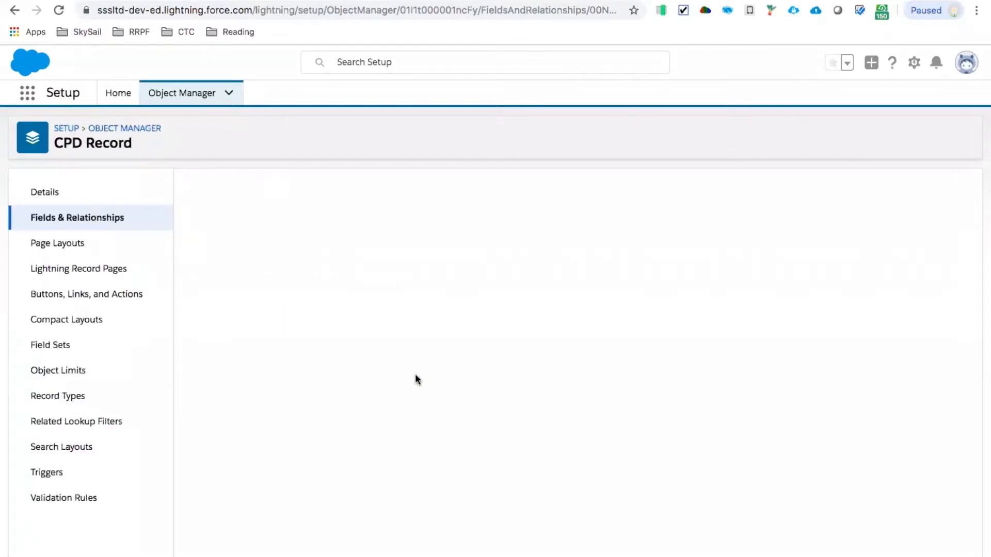
left_click(363, 310)
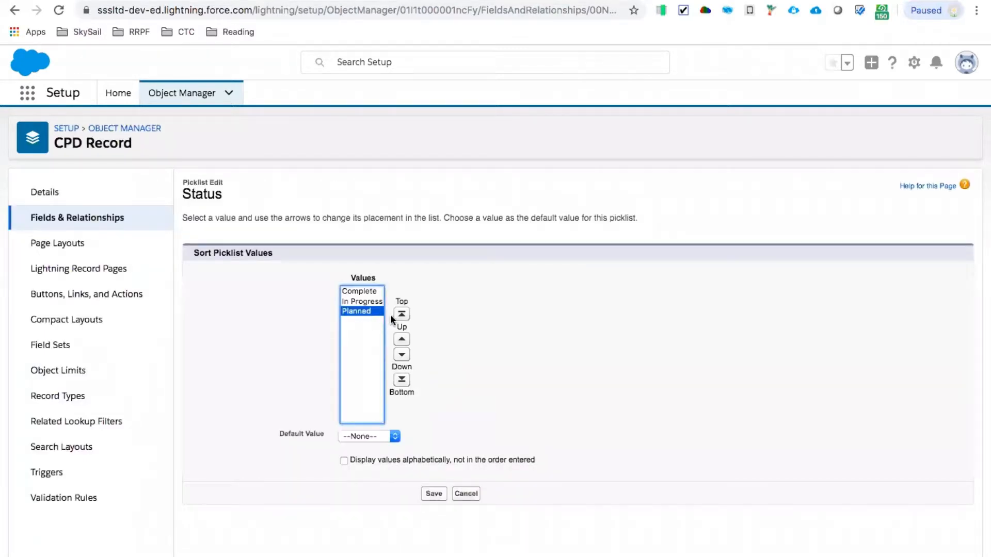
left_click(402, 340)
left_click(402, 339)
left_click(364, 311)
left_click(401, 339)
left_click(433, 494)
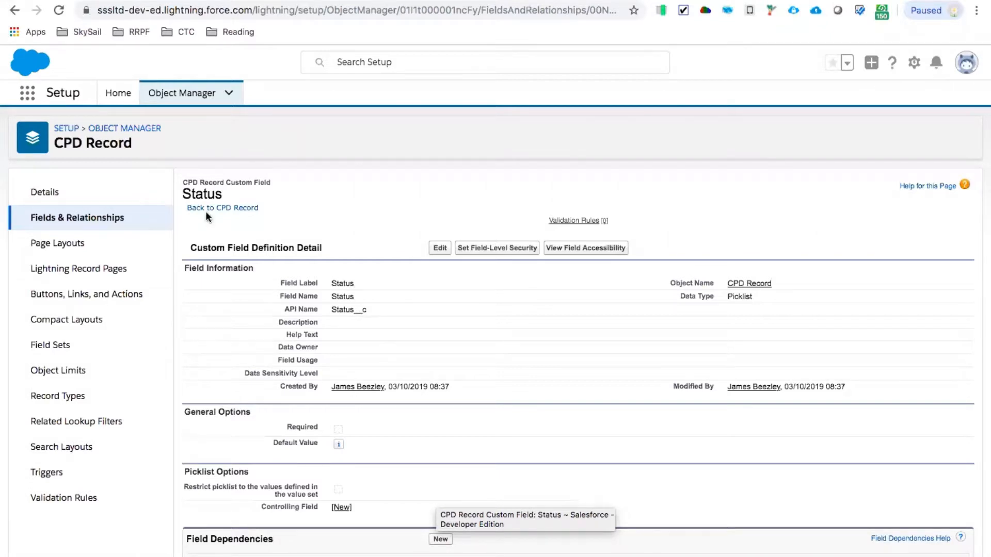
- Find Path Settings in Setup by searching for "path", and start creating a new path
left_click(63, 125)
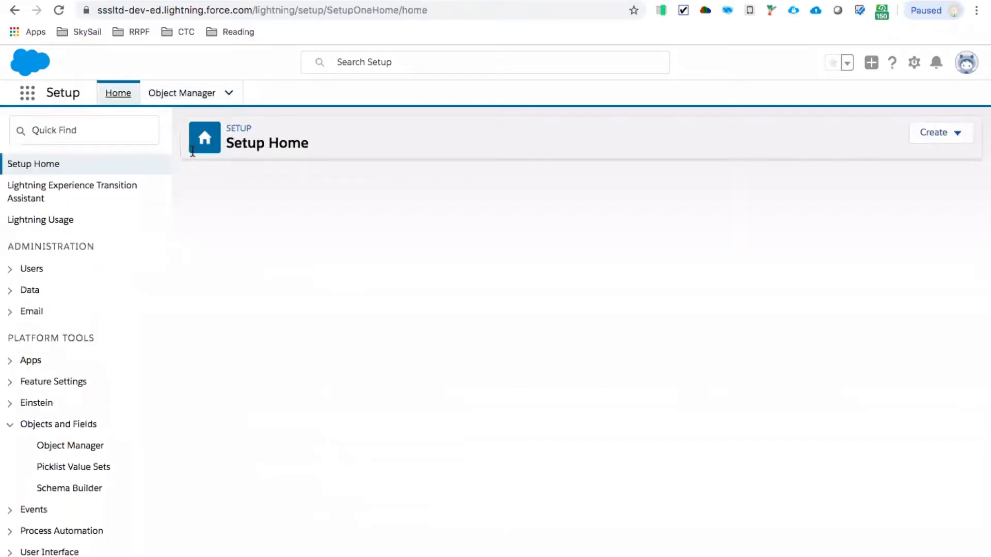
left_click(56, 135)
type("pa")
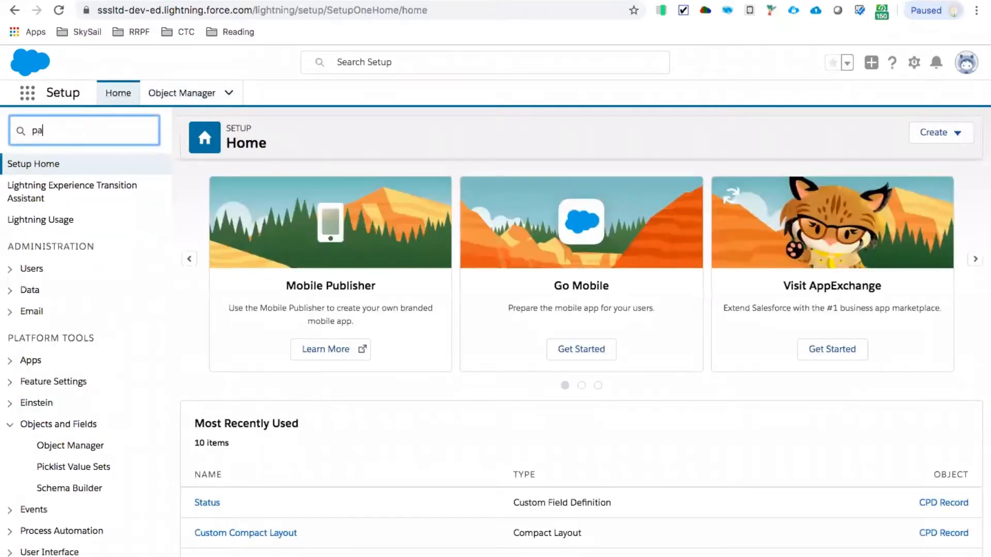
type("th")
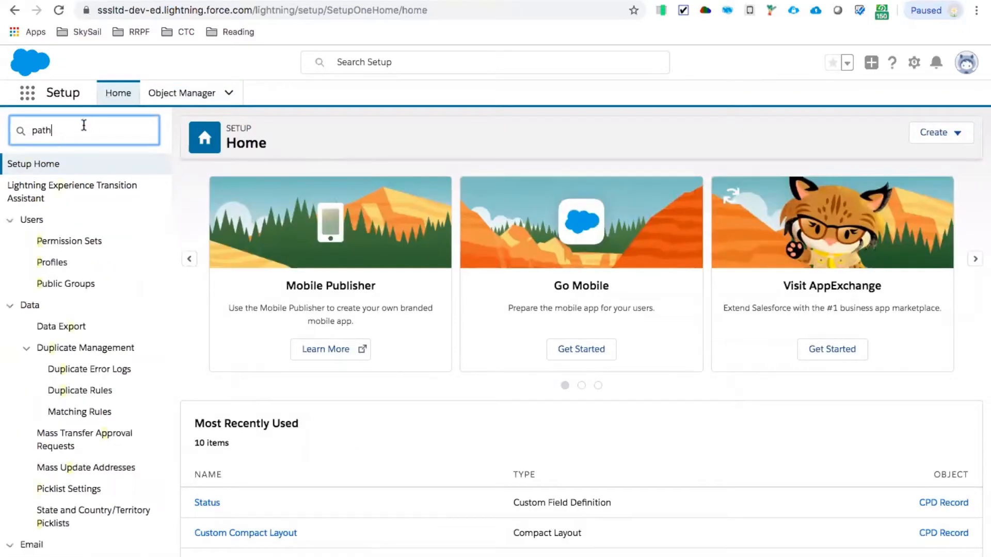
left_click(59, 184)
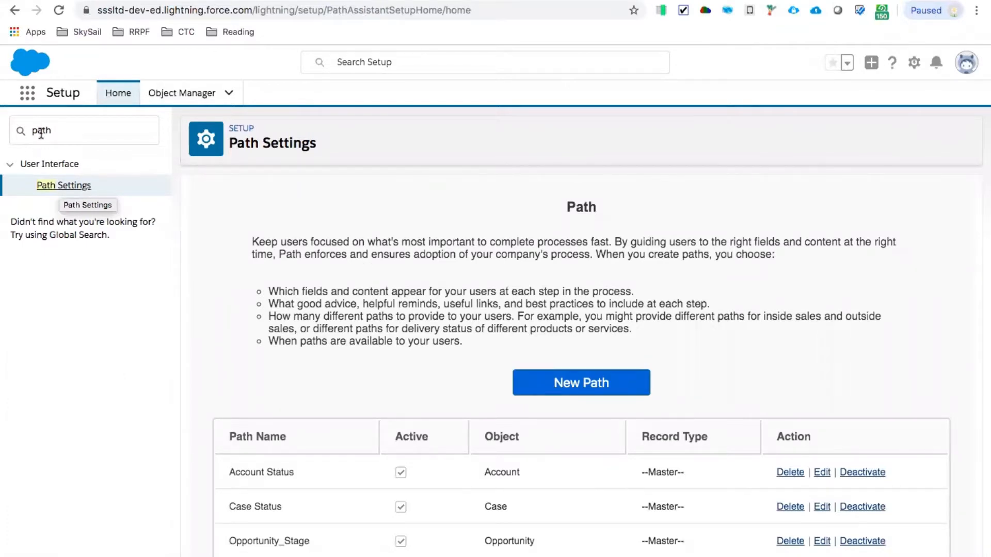
left_click(582, 388)
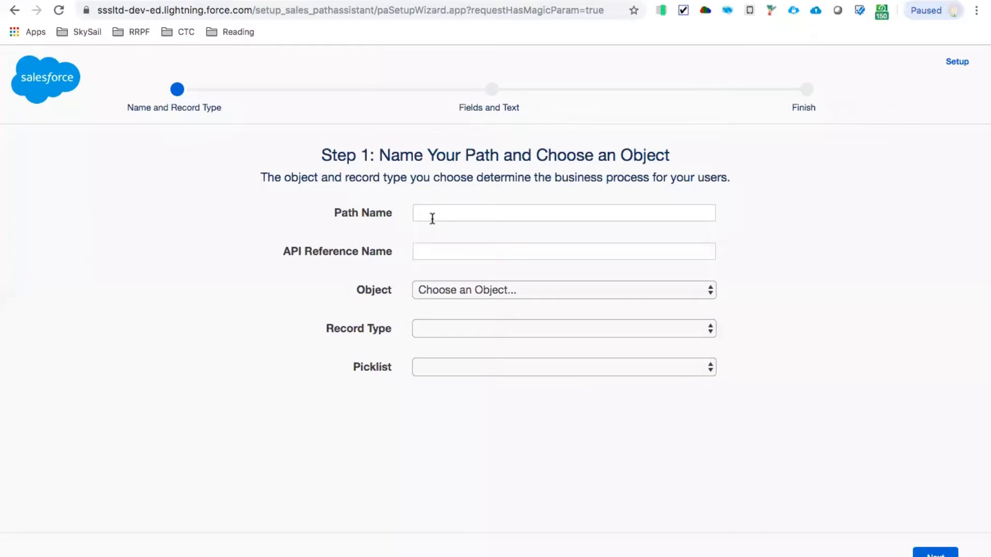
- Name the path CPD Status, base it on the CPD Record object's Status picklist, and continue to the fields and guidance
left_click(433, 218)
type("CPD Status")
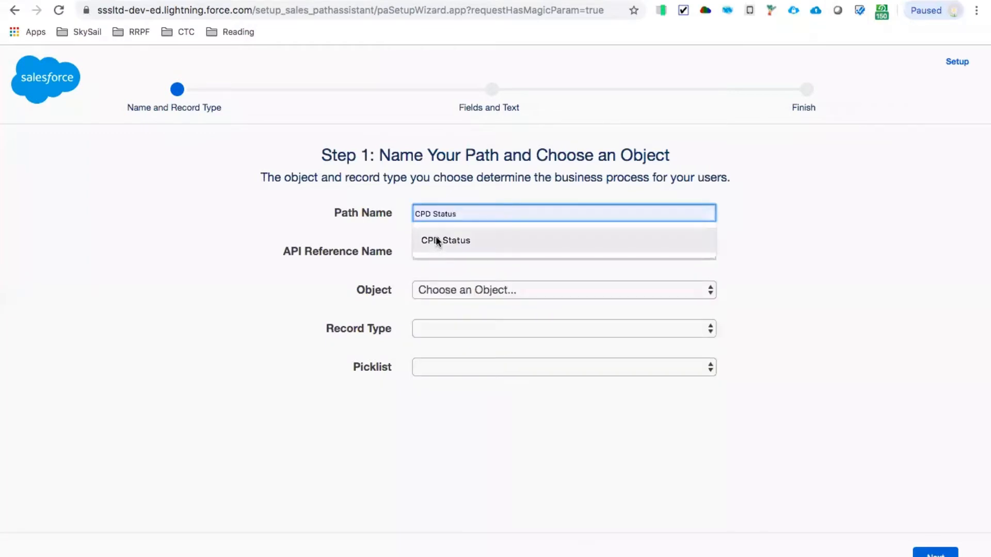
left_click(437, 241)
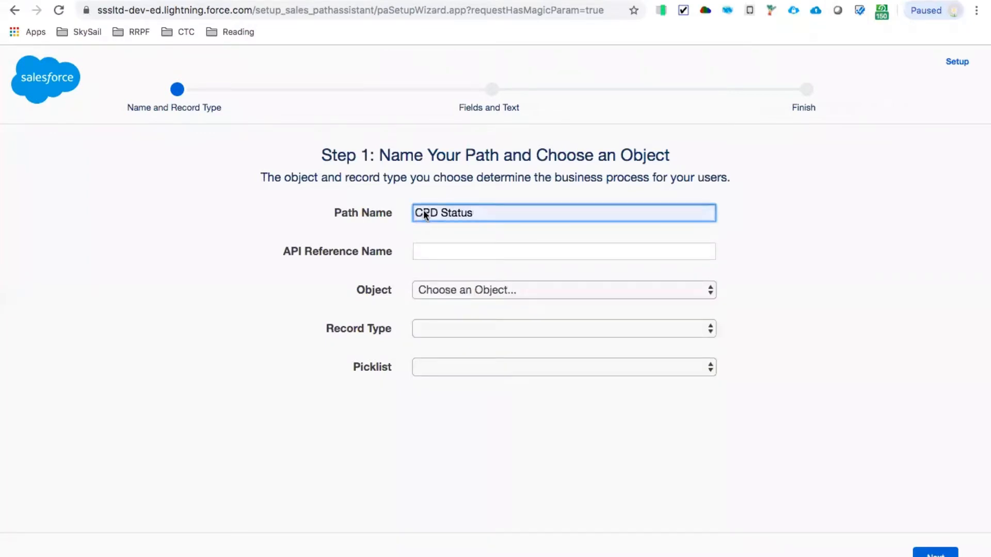
key("Tab")
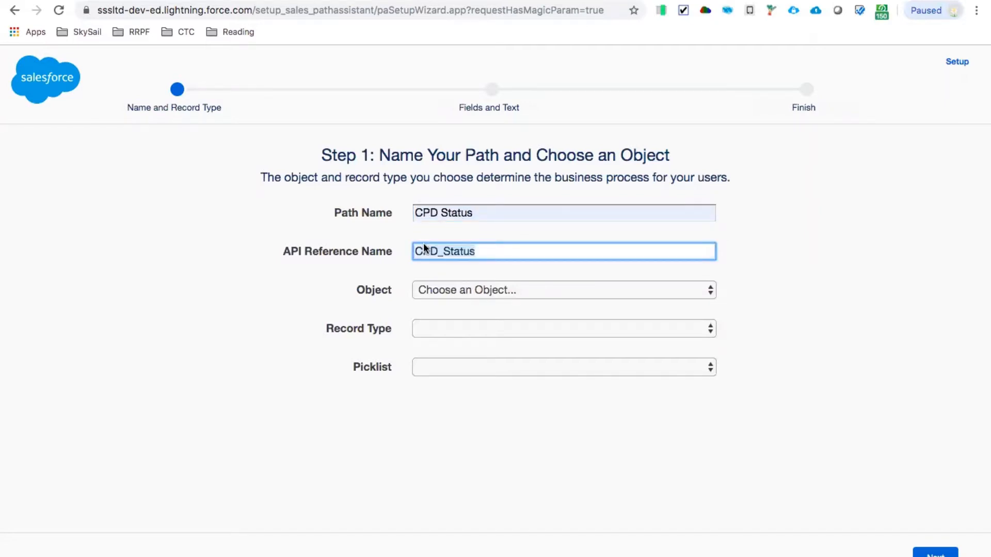
left_click(460, 293)
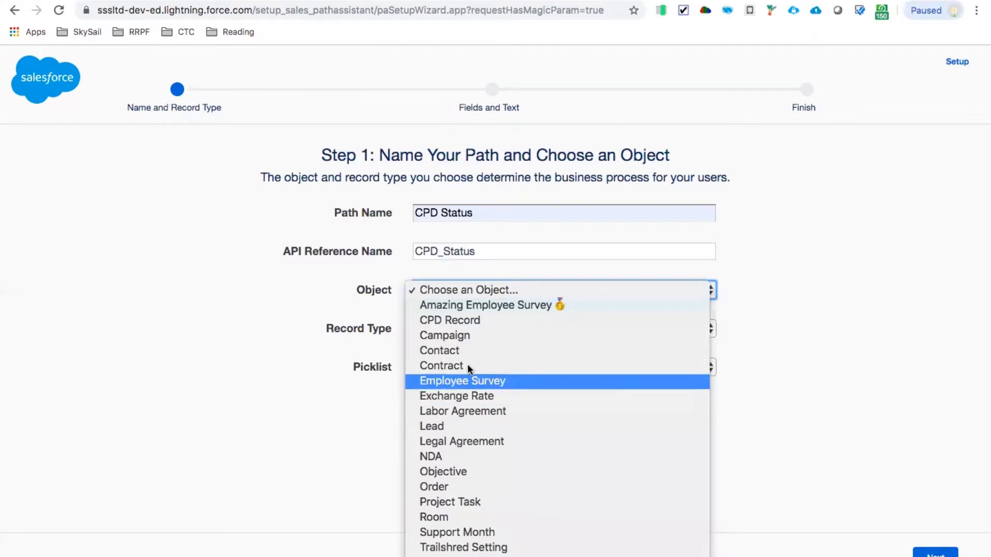
left_click(457, 324)
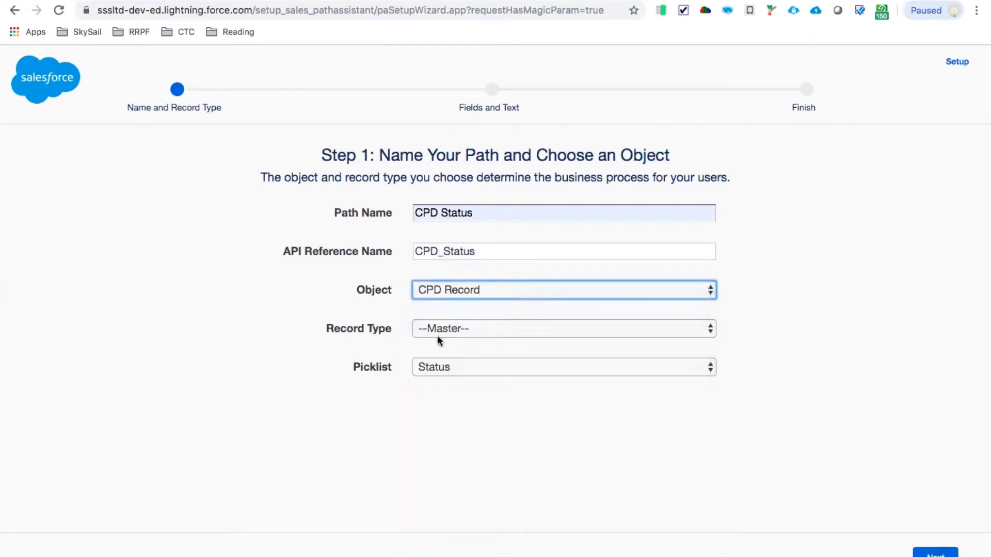
left_click(426, 362)
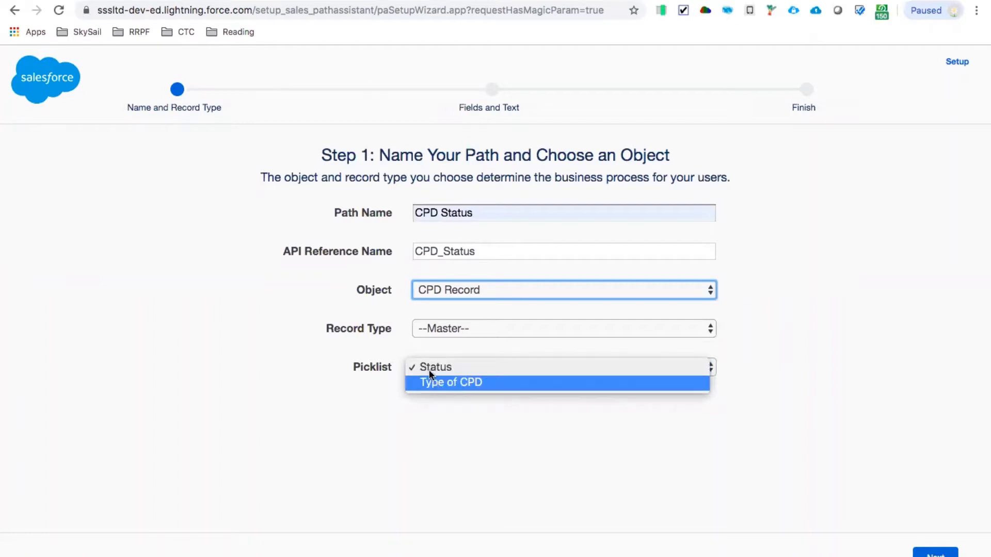
left_click(423, 367)
left_click(935, 553)
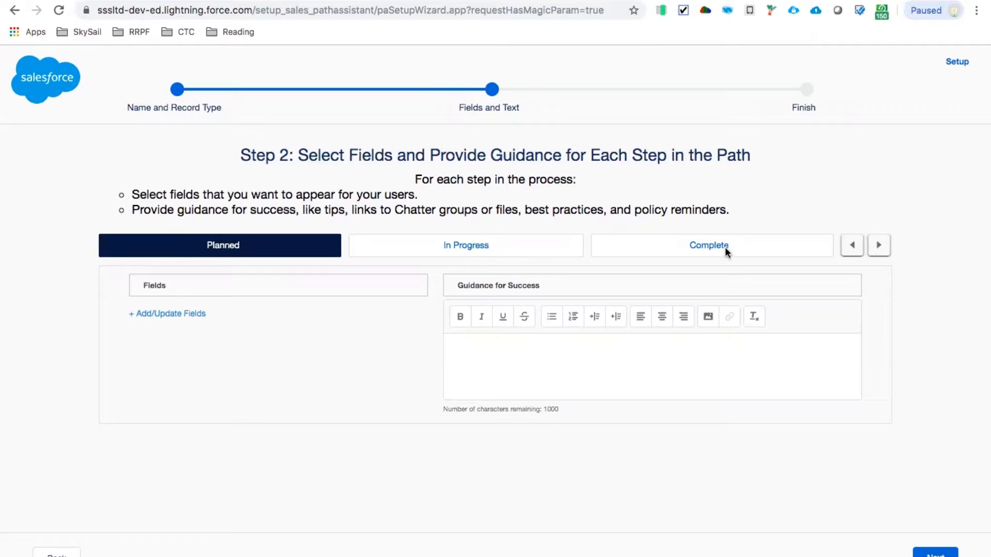
- Leave the path's fields and guidance empty, set confetti to celebrate Complete with frequency Always, and finish the path
left_click(930, 554)
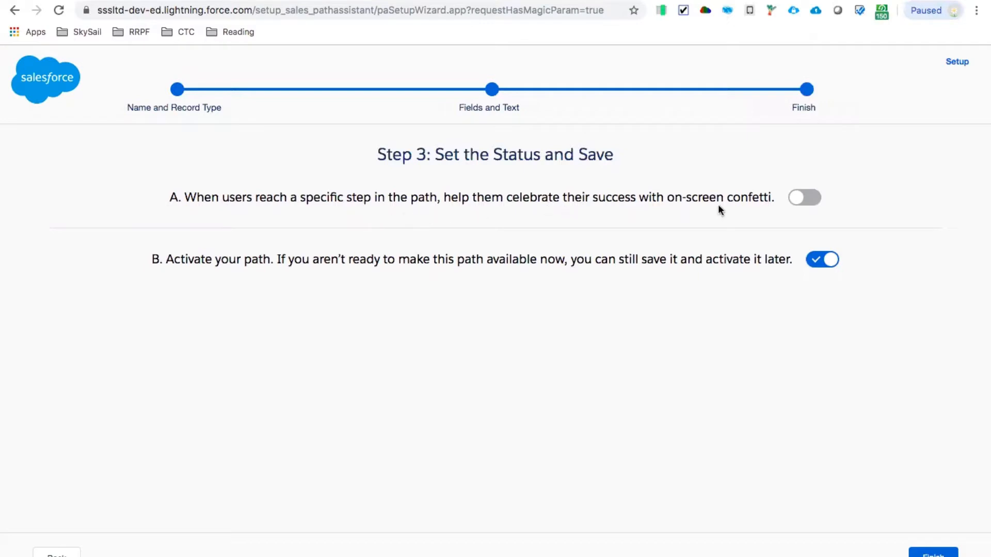
left_click(801, 197)
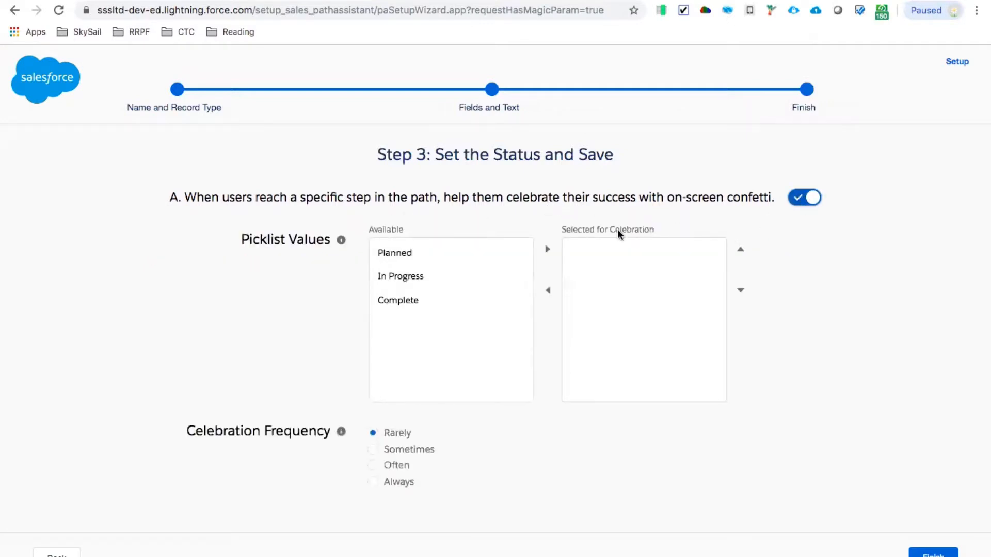
left_click(402, 301)
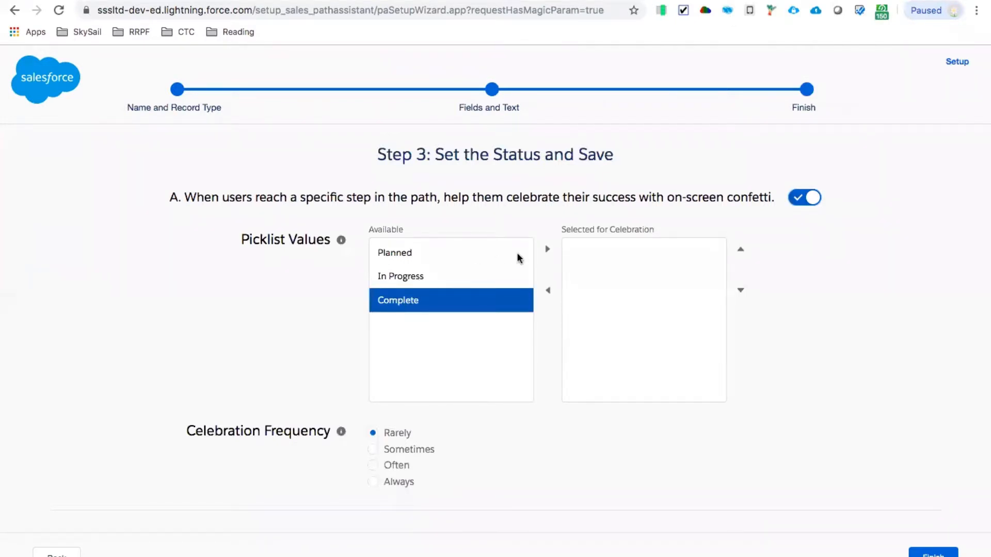
left_click(547, 249)
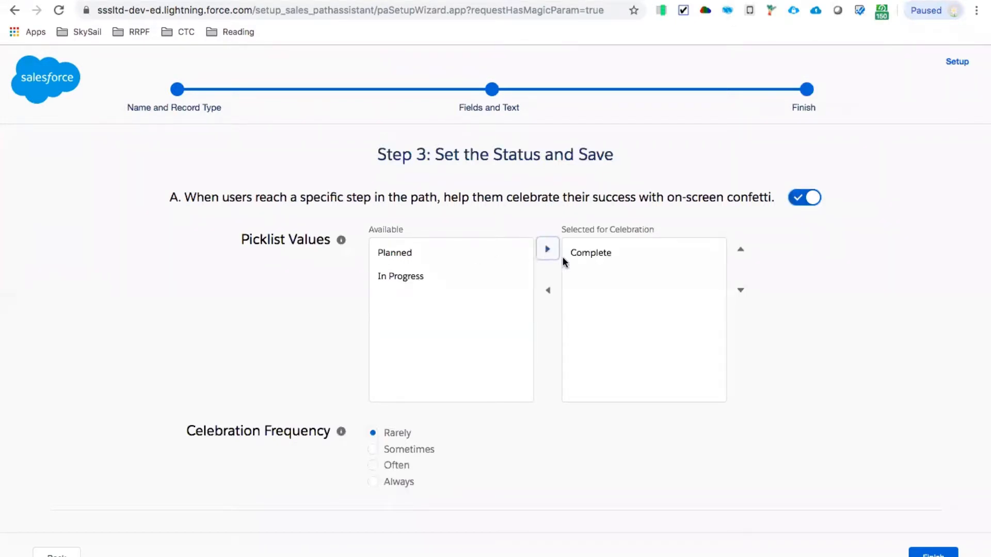
left_click(373, 482)
left_click(933, 554)
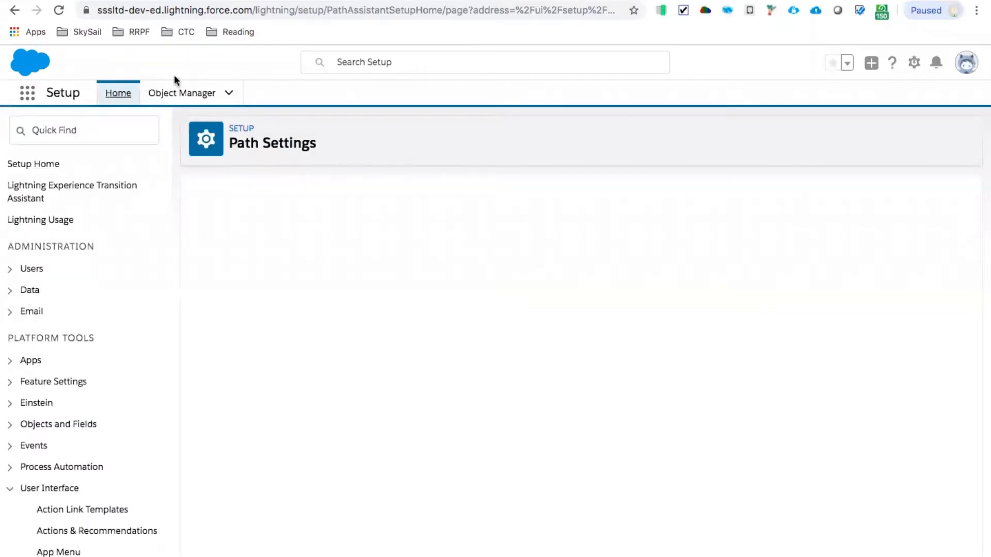
- Open the CPD Record object's Lightning Record Pages and start a new Lightning page
left_click(174, 90)
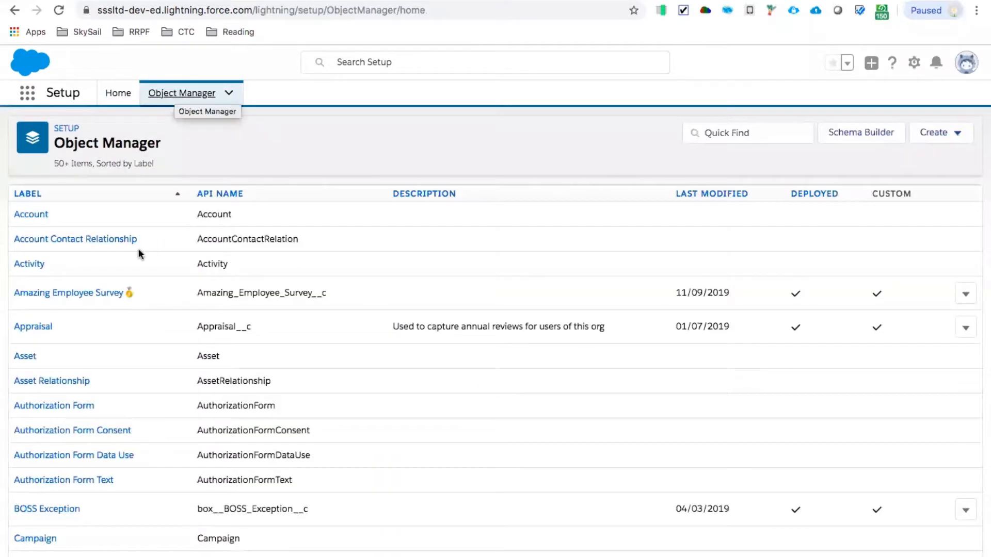
scroll(101, 367, "down", 3)
scroll(50, 522, "down", 2)
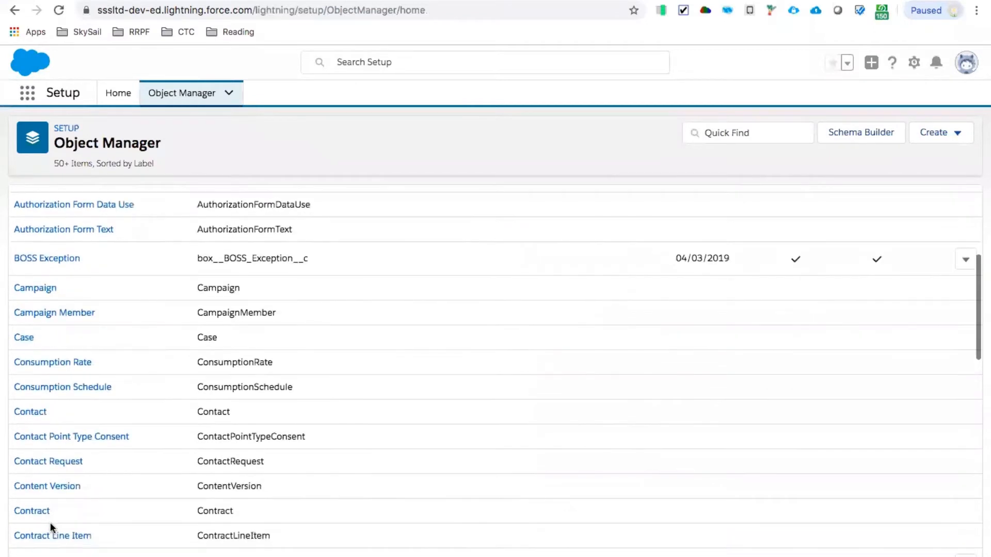
scroll(51, 522, "down", 2)
left_click(48, 519)
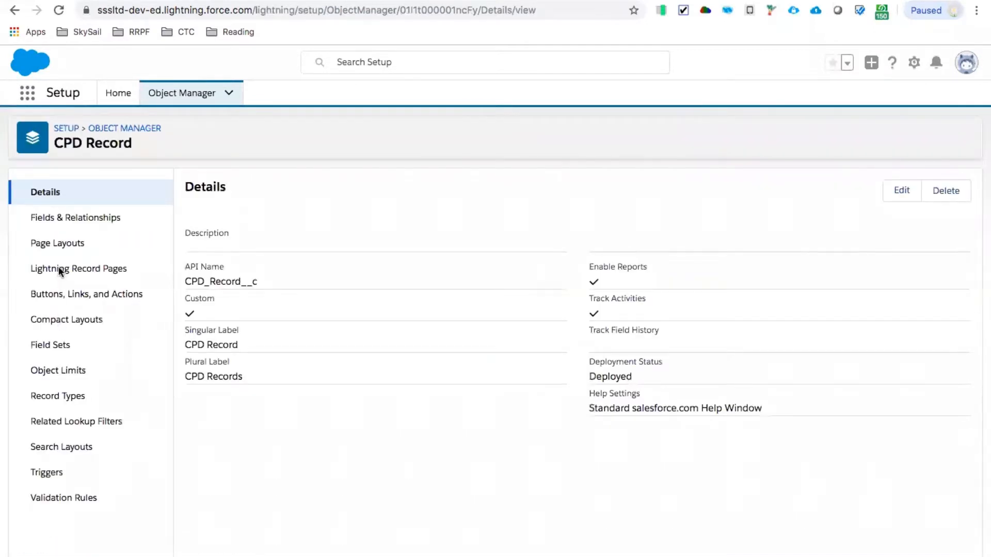
left_click(59, 269)
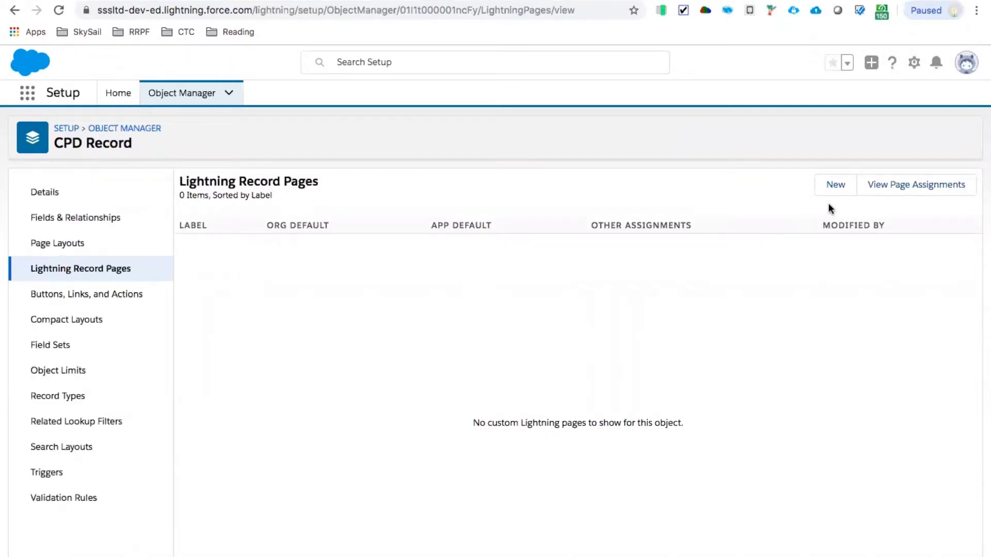
left_click(832, 187)
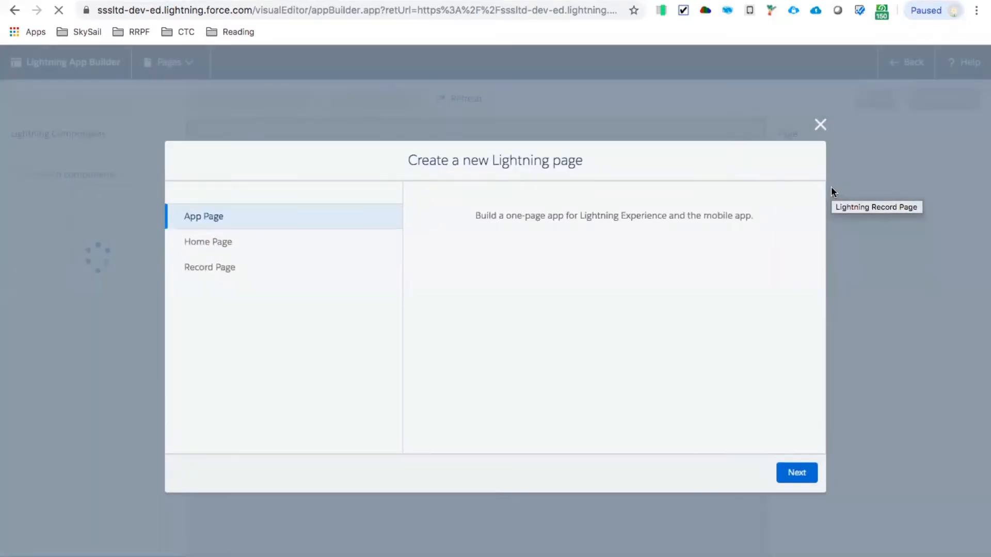
- Make the new Lightning page a Record Page labelled CPD for the CPD Record object, and continue to the templates
left_click(207, 268)
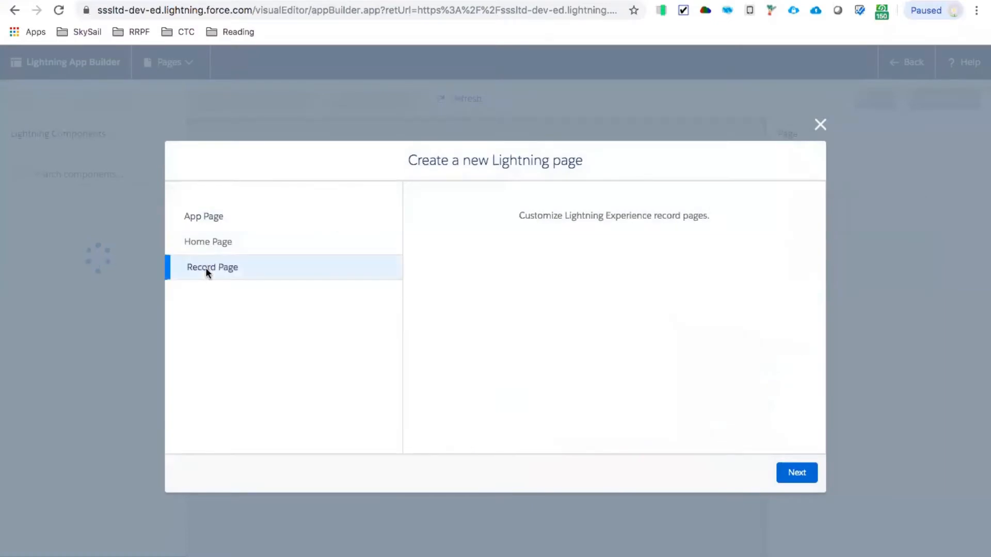
left_click(800, 476)
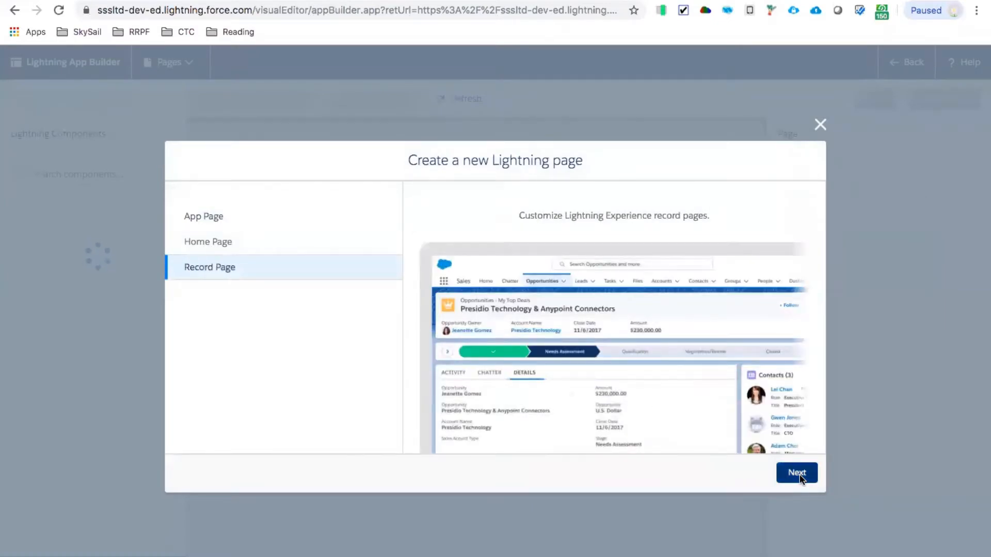
type("CPD")
key("Tab")
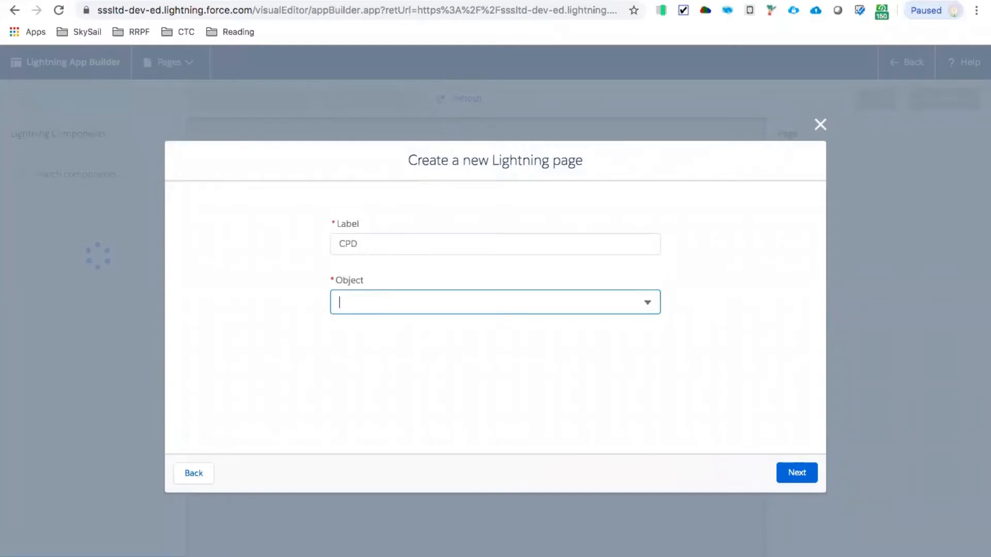
left_click(367, 303)
scroll(399, 408, "down", 2)
scroll(398, 404, "down", 4)
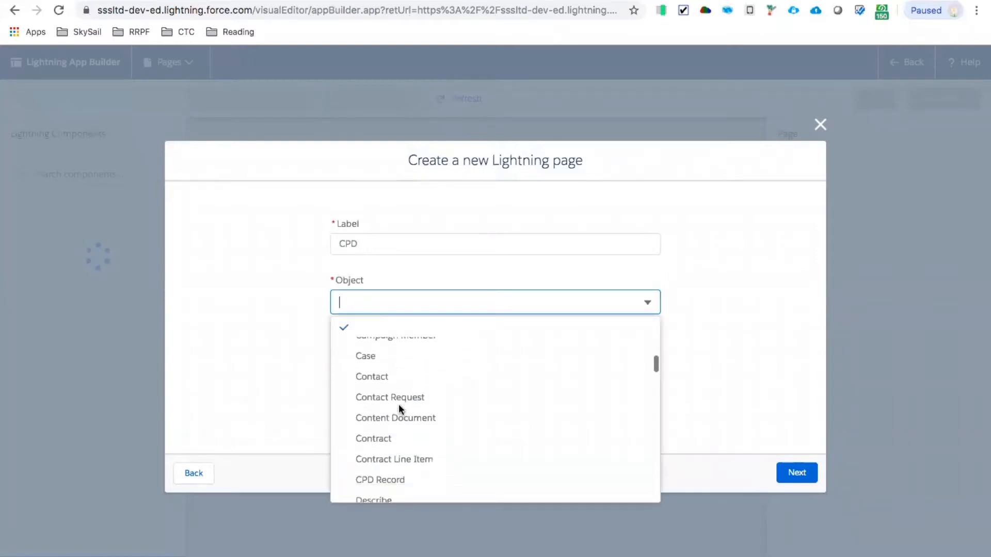
left_click(372, 377)
left_click(798, 473)
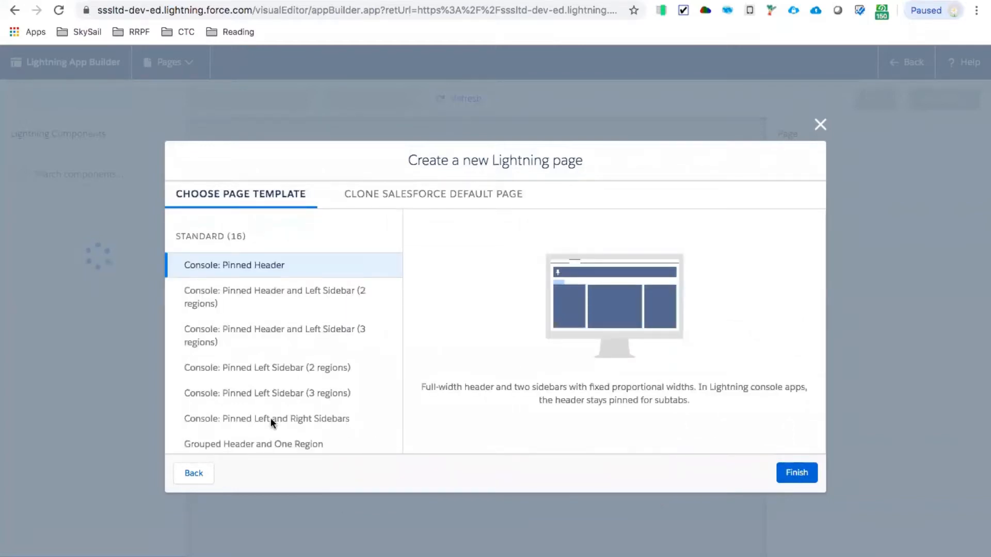
- Create the page with the Header and Right Sidebar template, and dismiss the walkthrough hint
scroll(233, 320, "down", 5)
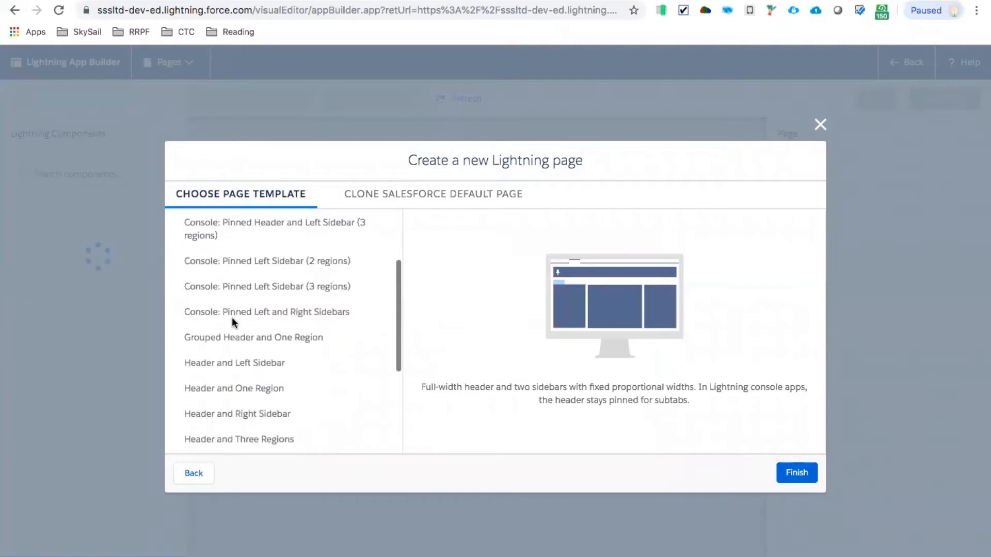
scroll(231, 317, "down", 2)
left_click(238, 337)
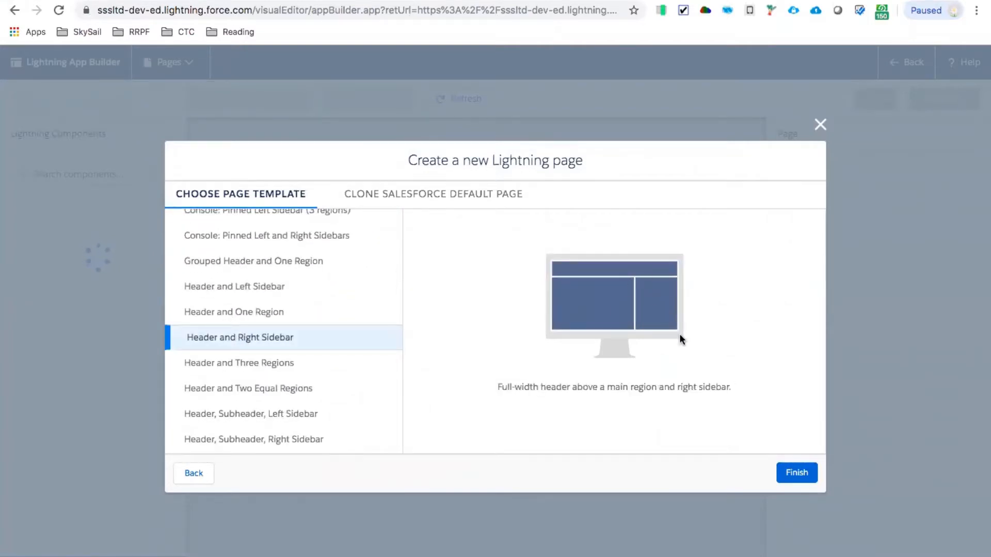
left_click(802, 472)
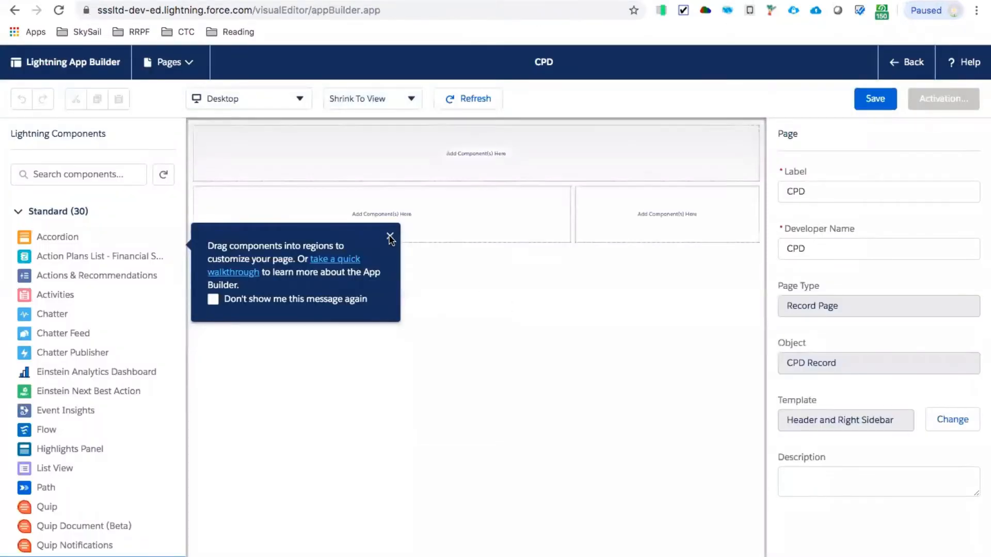
left_click(390, 235)
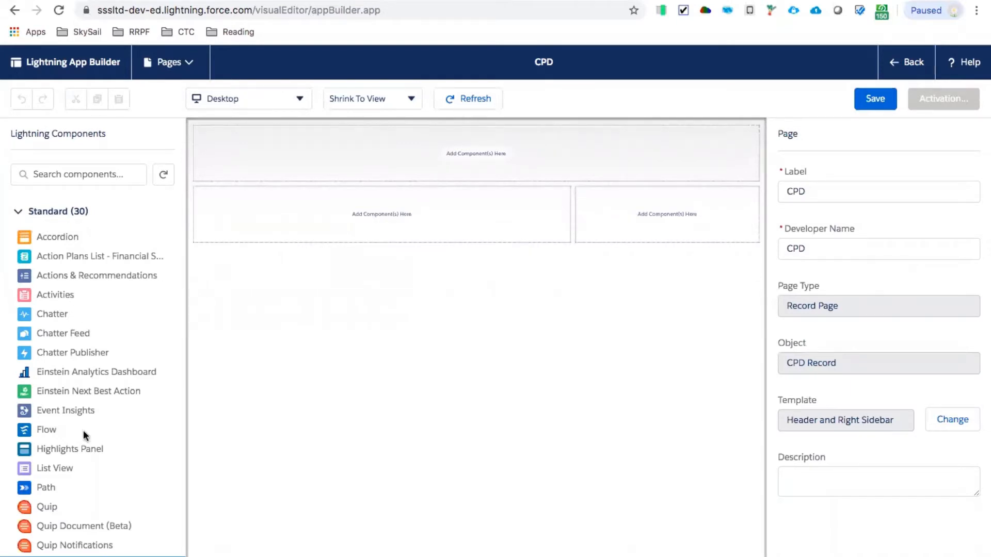
- Add a Highlights Panel to the page's header region and a Record Detail component to the main region
left_click_drag(42, 447, 336, 165)
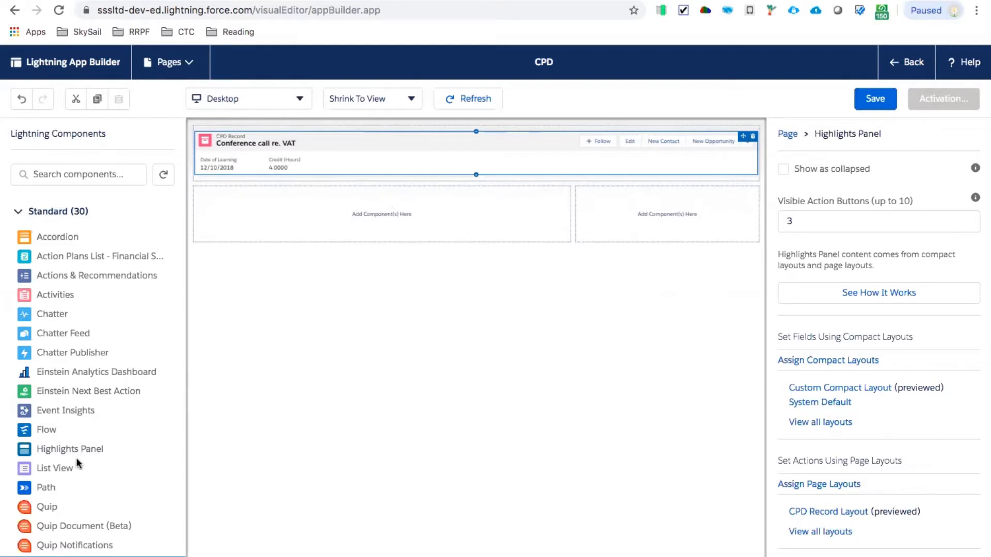
scroll(65, 400, "down", 5)
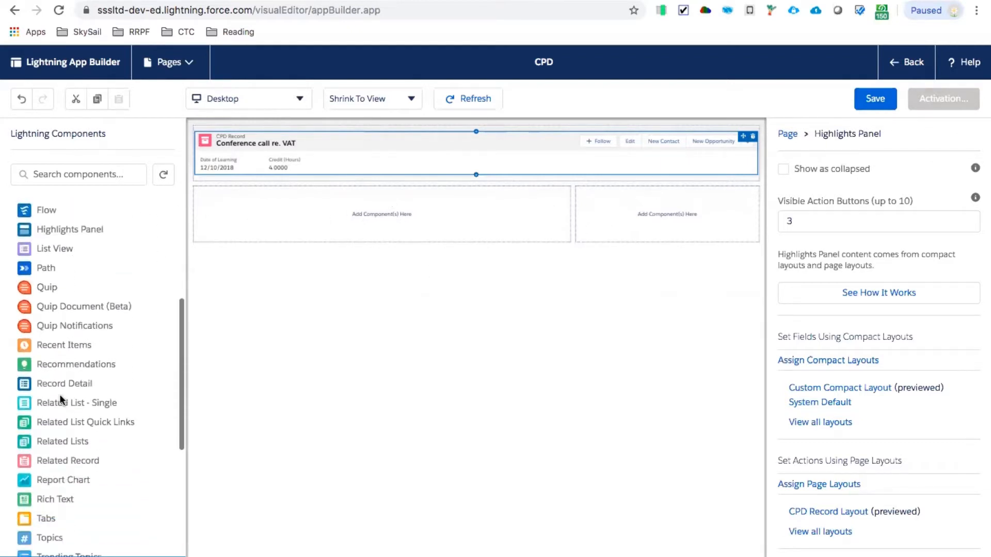
left_click_drag(48, 385, 347, 214)
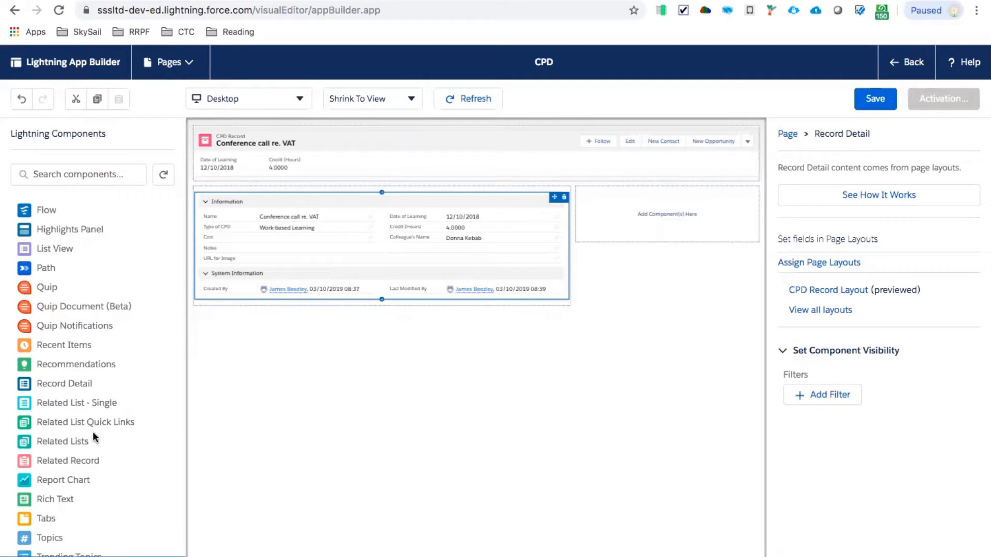
- Add a single related list showing Files to the page's sidebar region and a Path component beneath the header's Highlights Panel
scroll(92, 431, "down", 2)
left_click_drag(48, 364, 719, 196)
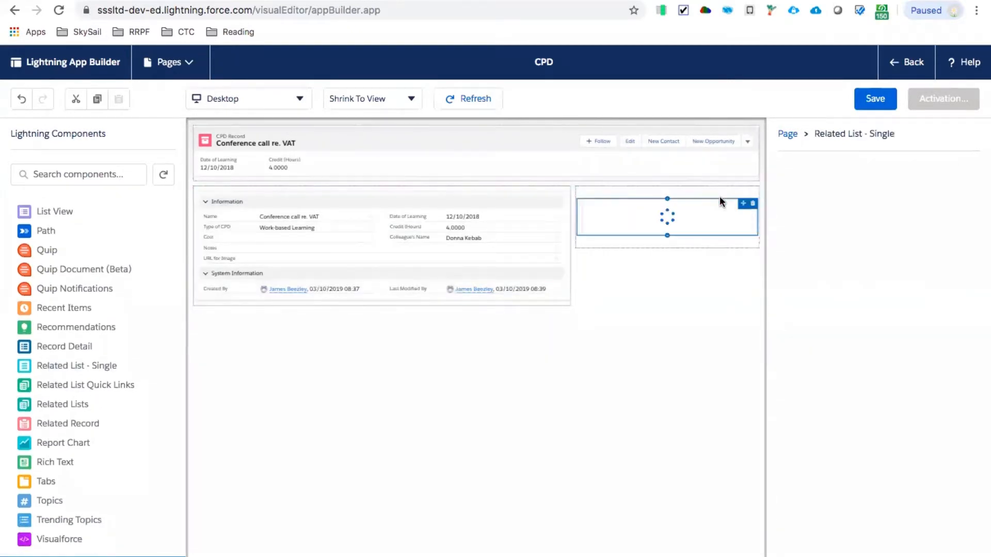
left_click(828, 247)
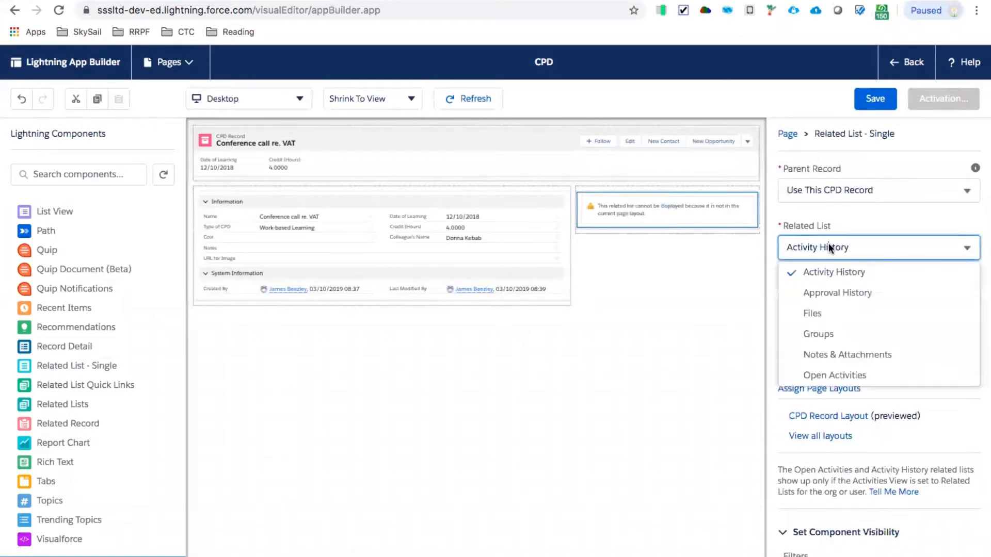
left_click(816, 314)
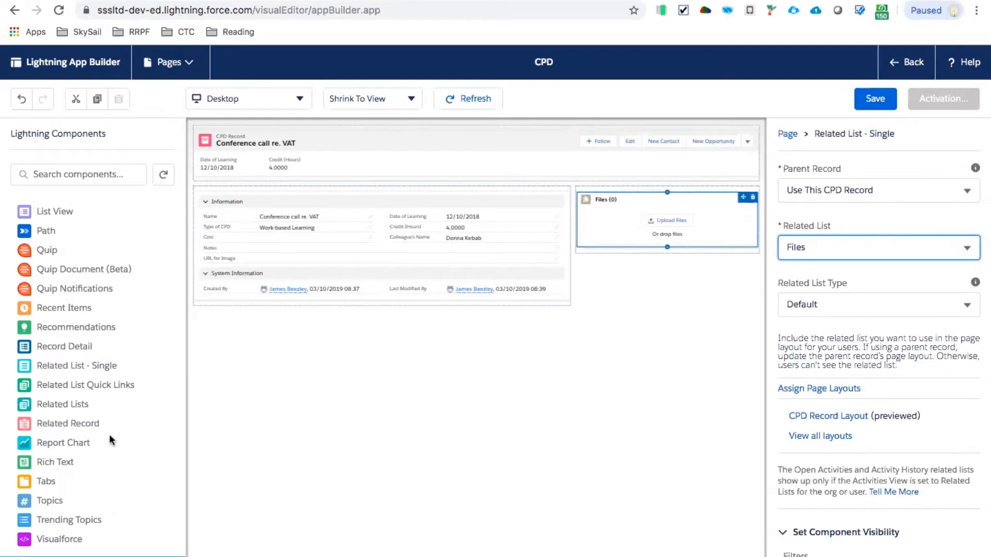
left_click_drag(32, 231, 256, 179)
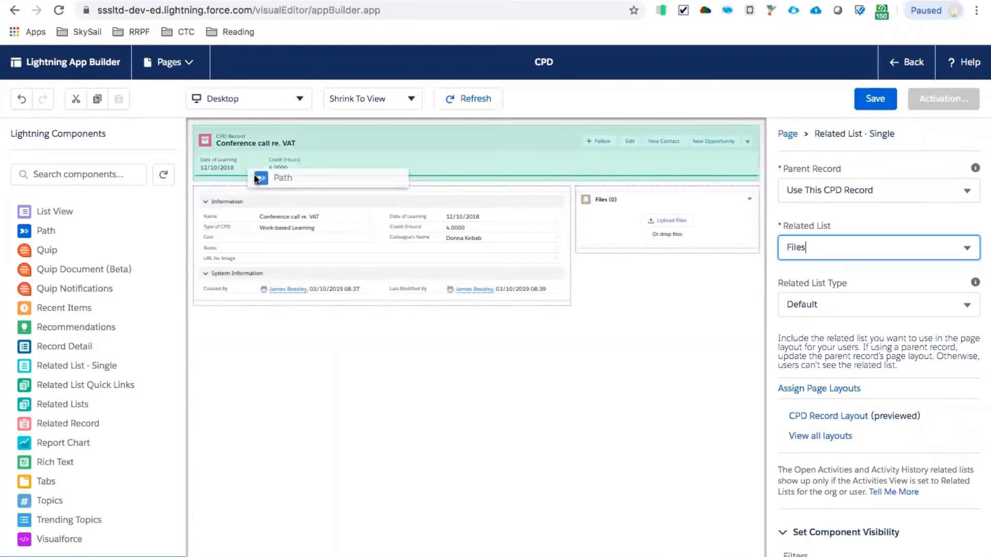
left_click_drag(256, 178, 256, 178)
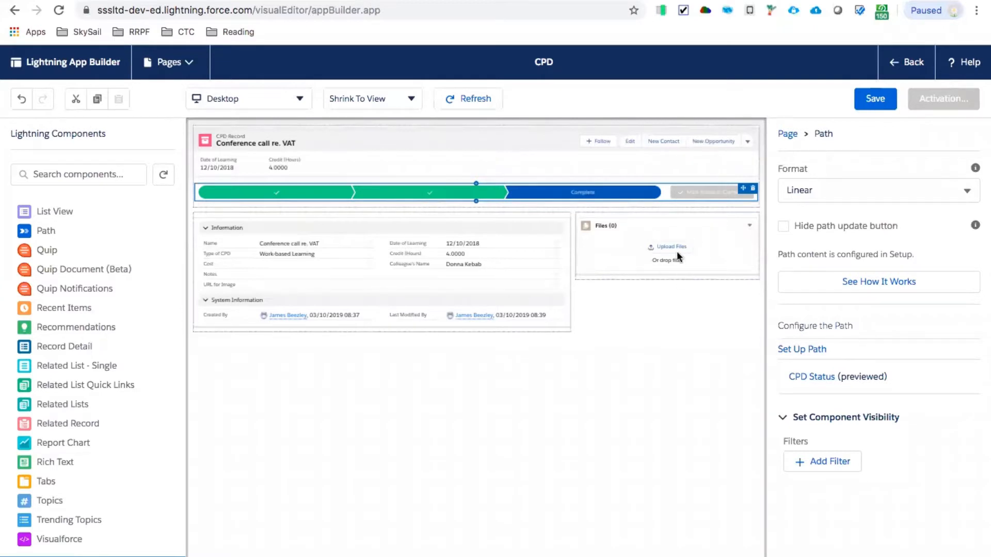
- Add a component visibility filter to the Files related list so it shows only when the record's Status equals Complete
left_click(624, 243)
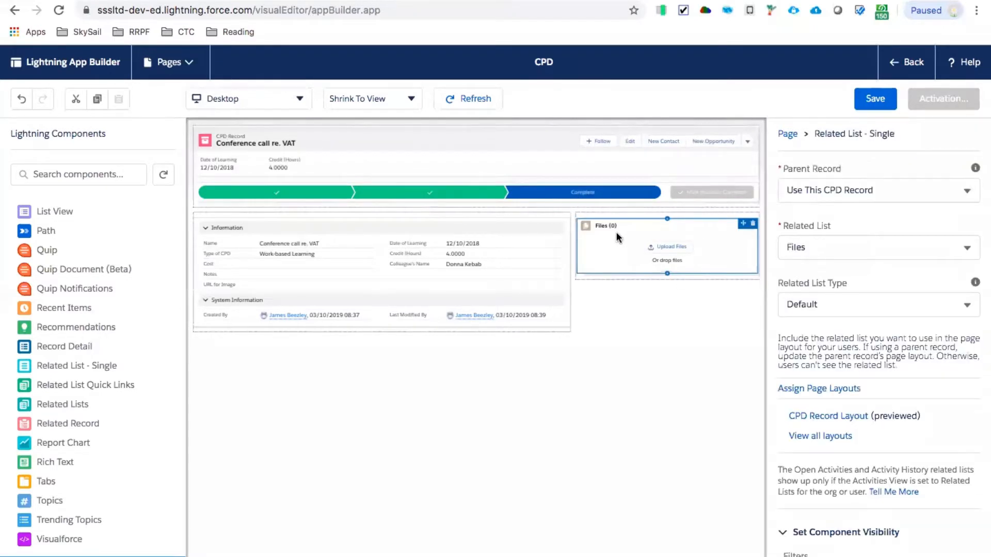
scroll(846, 378, "down", 1)
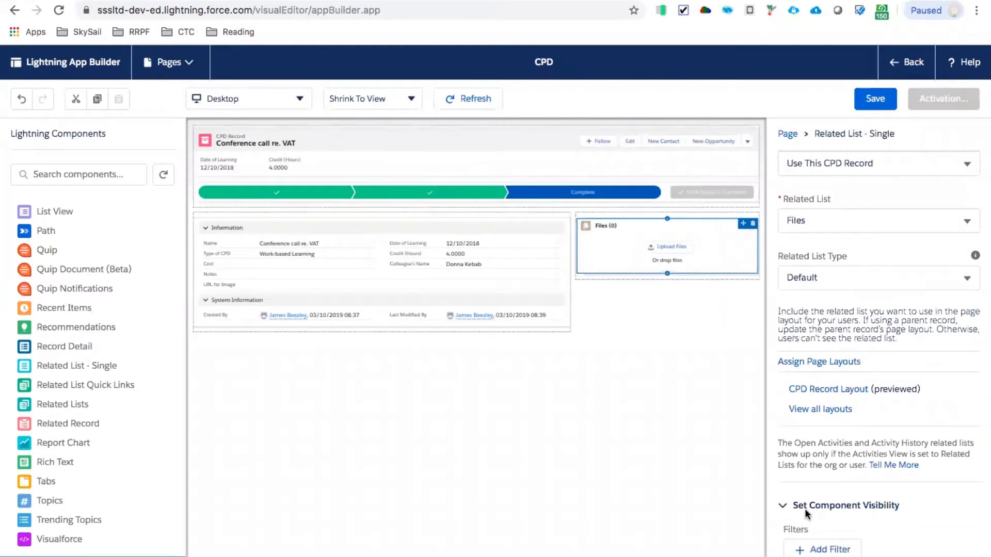
left_click(814, 551)
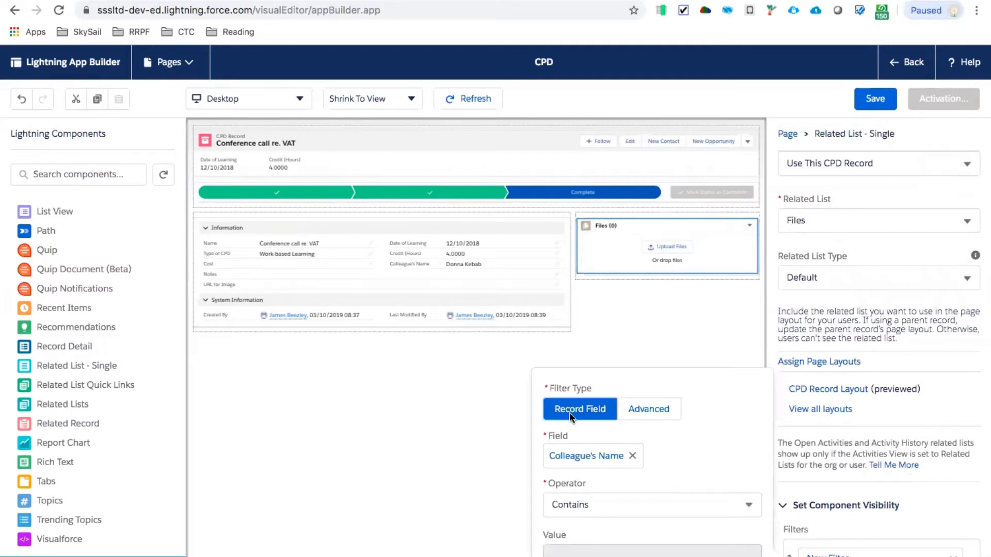
left_click(637, 456)
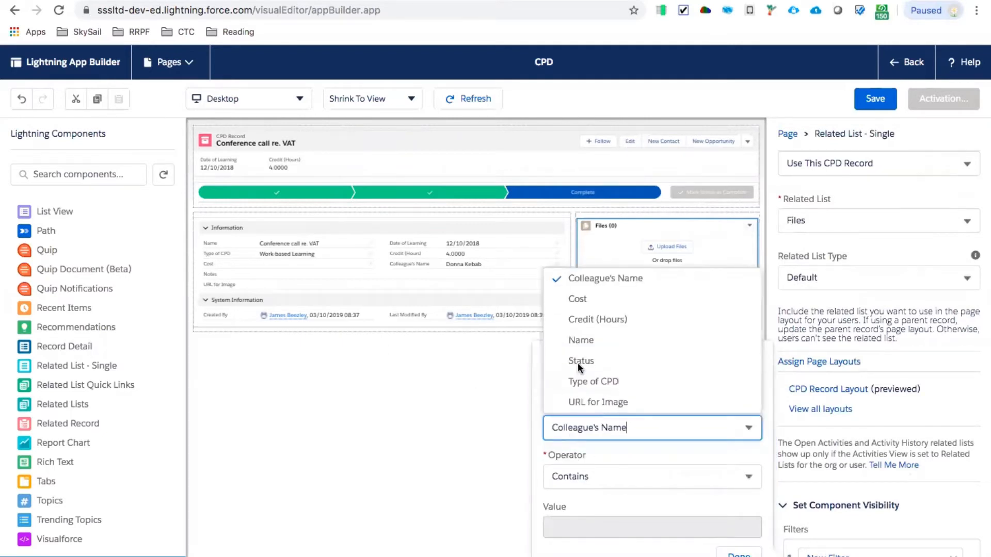
left_click(575, 362)
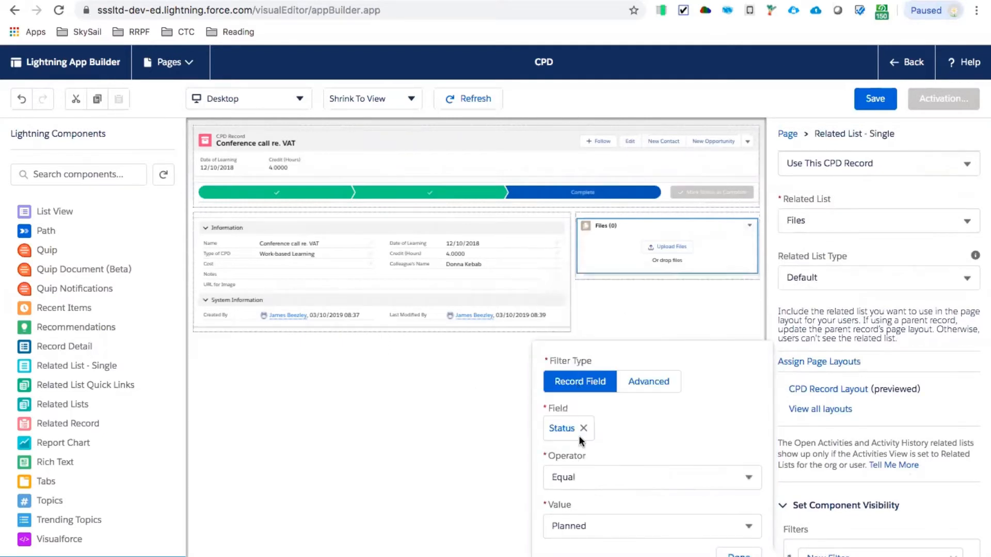
left_click(584, 527)
left_click(590, 502)
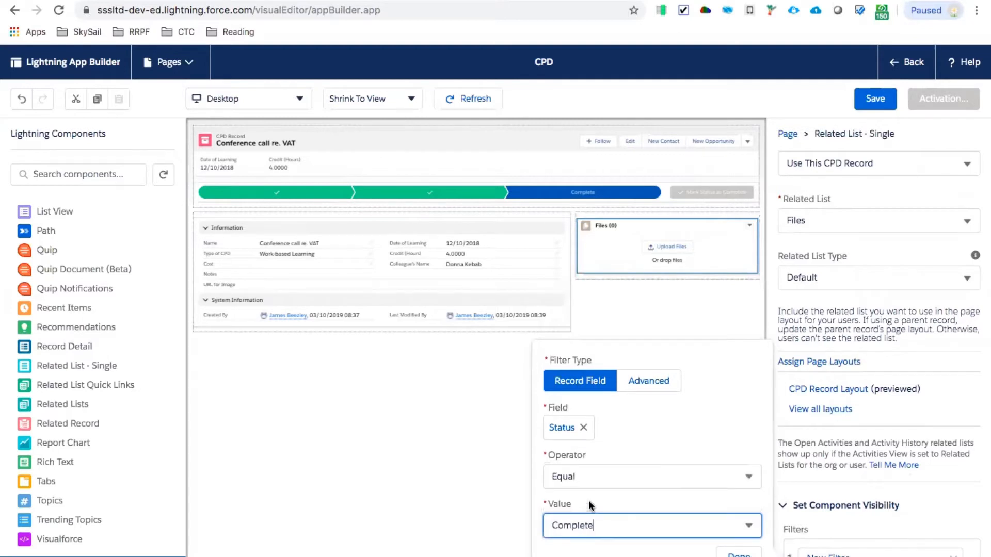
left_click(737, 555)
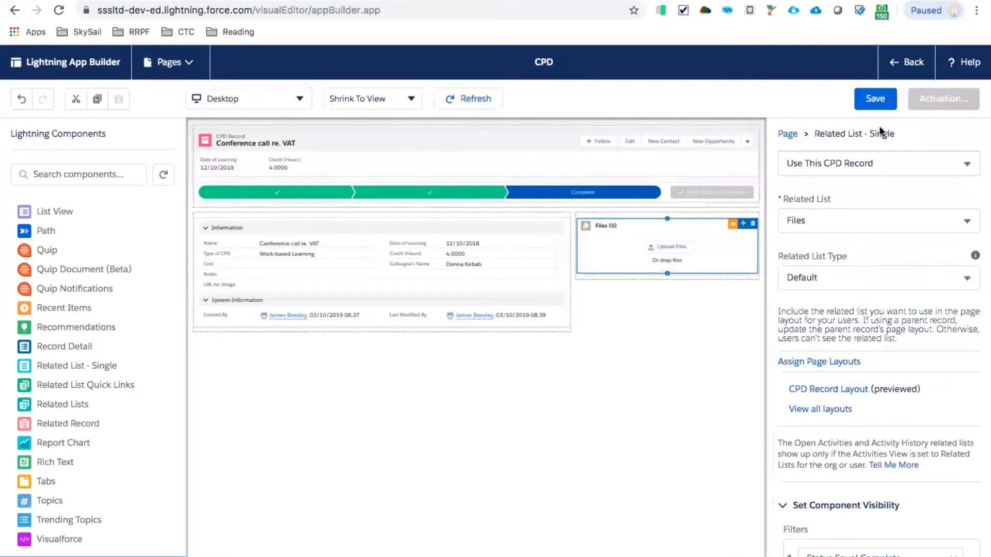
- Save the CPD page and activate it as the org default for desktop and phone, saving the page again
left_click(874, 94)
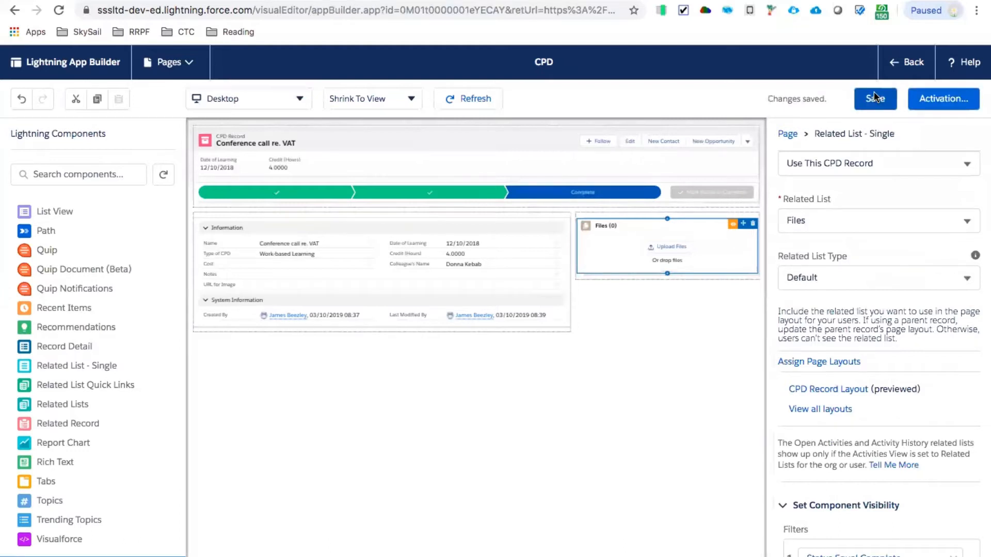
left_click(946, 102)
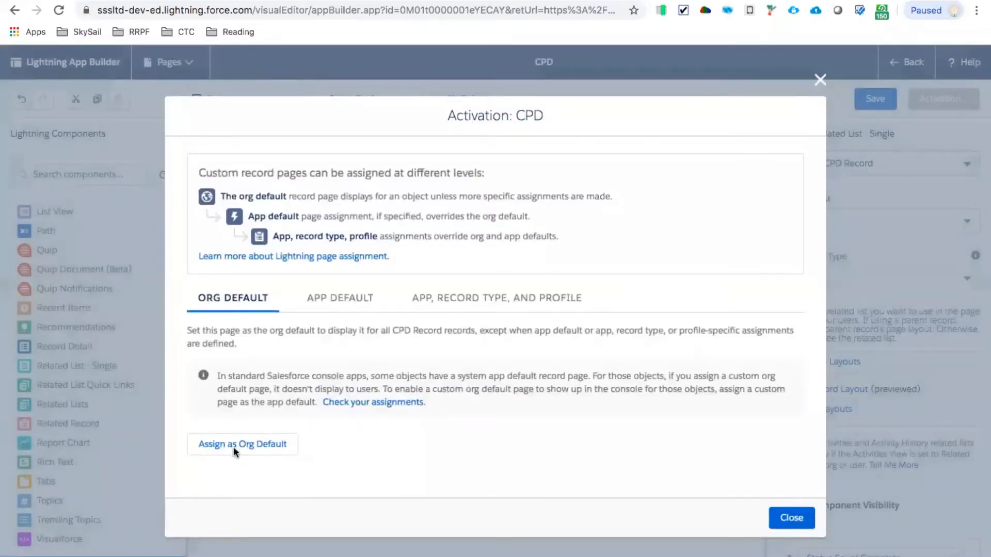
left_click(233, 447)
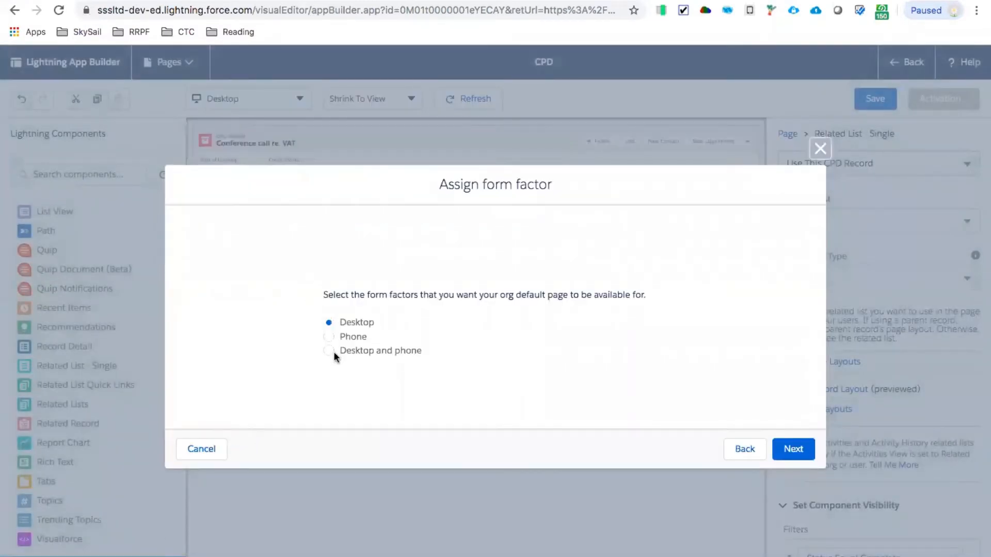
left_click(329, 336)
left_click(791, 448)
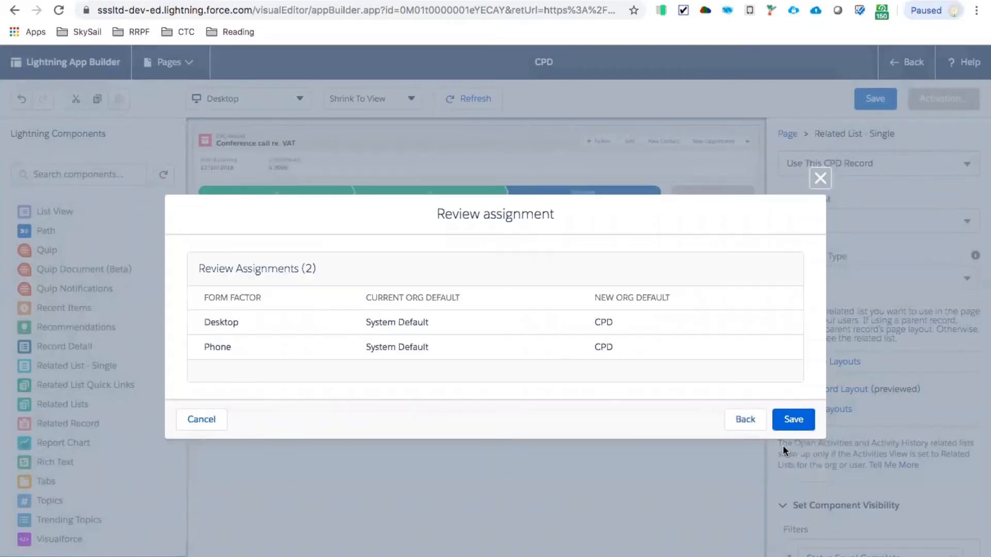
left_click(793, 421)
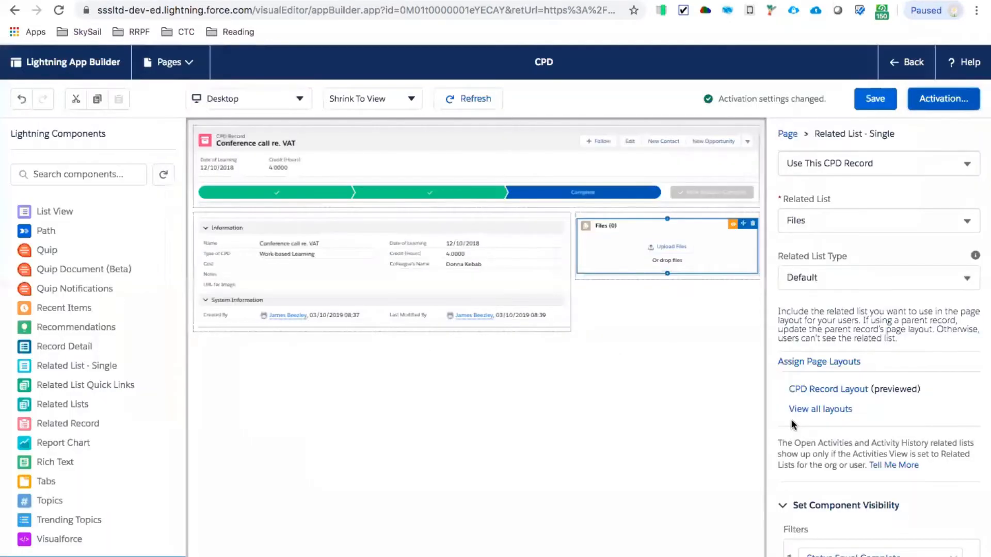
left_click(872, 105)
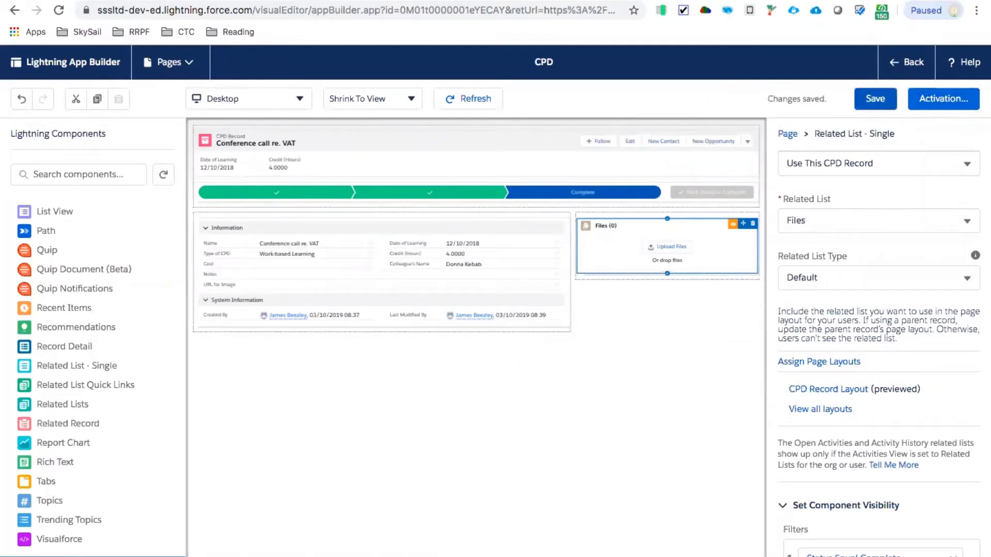
- Return to the CPD Records list, reload it, and mark the Building out new Finance System record's status as Complete on its path
left_click(912, 62)
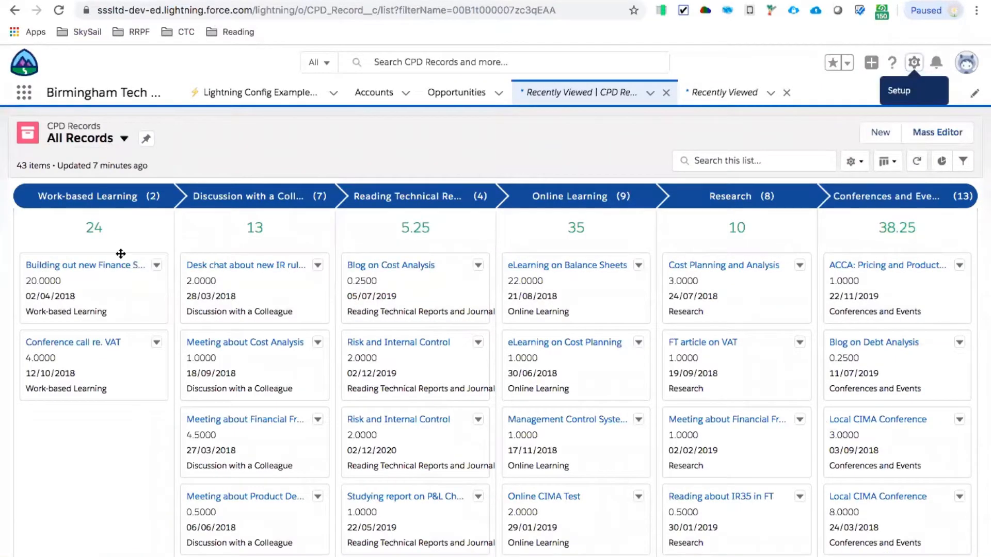
left_click(59, 12)
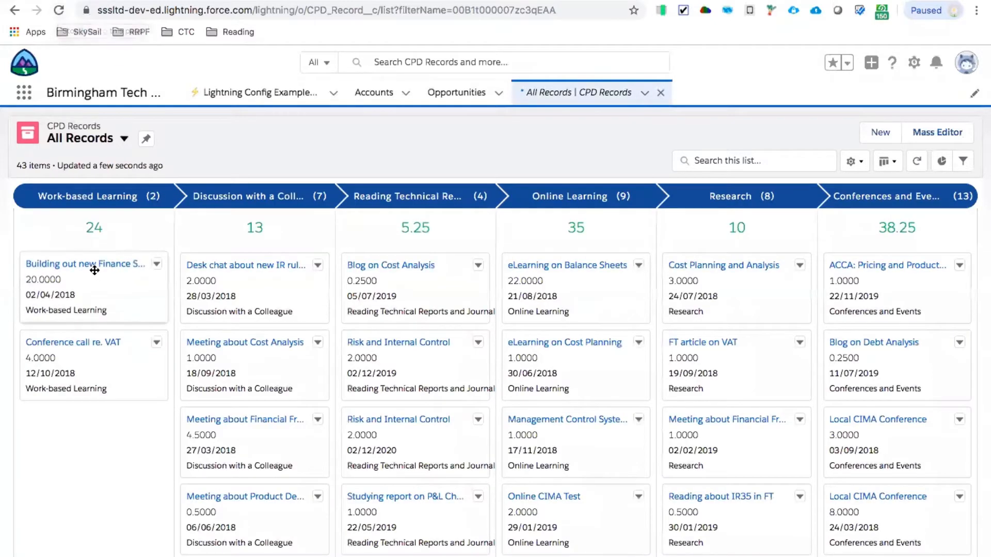
left_click(92, 264)
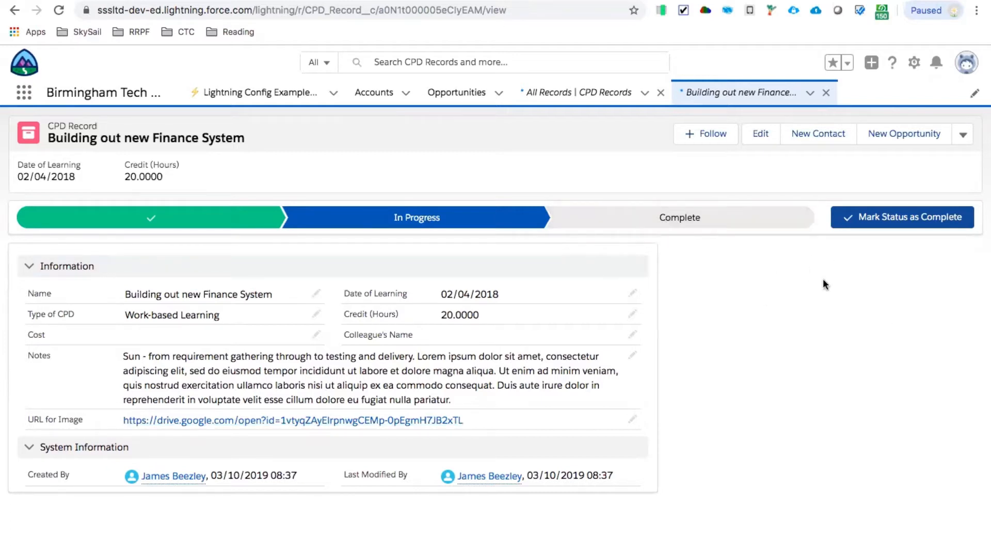
left_click(688, 226)
left_click(917, 219)
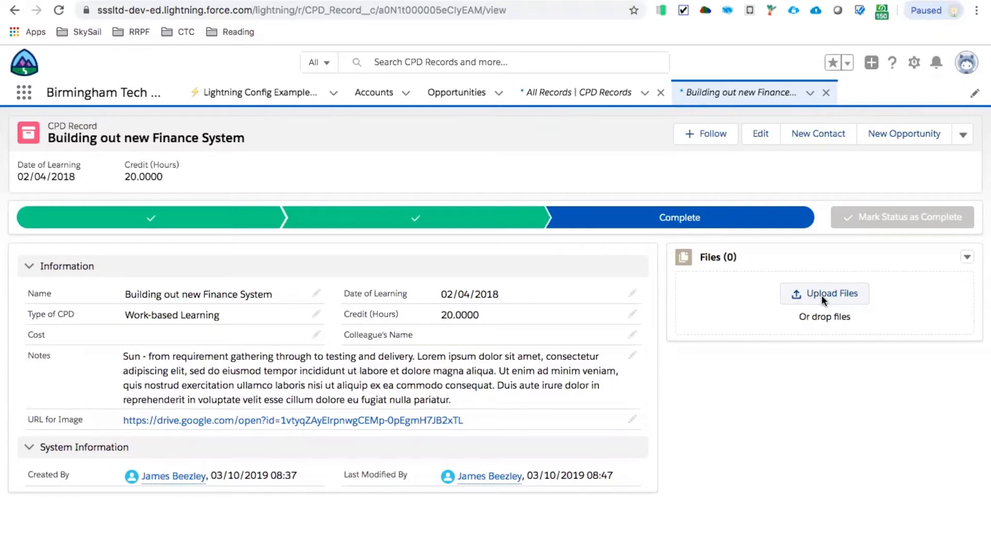
key("super+Tab")
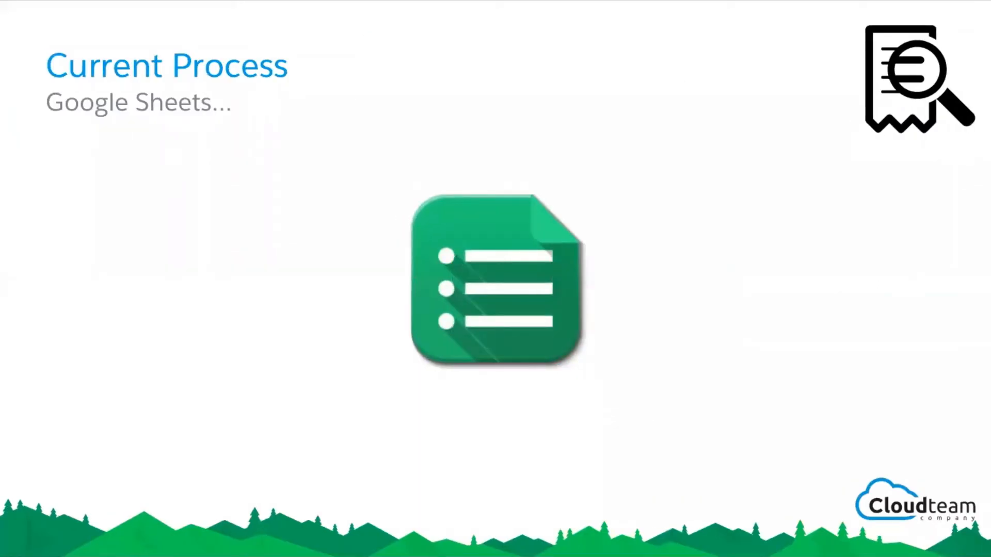
key("Right")
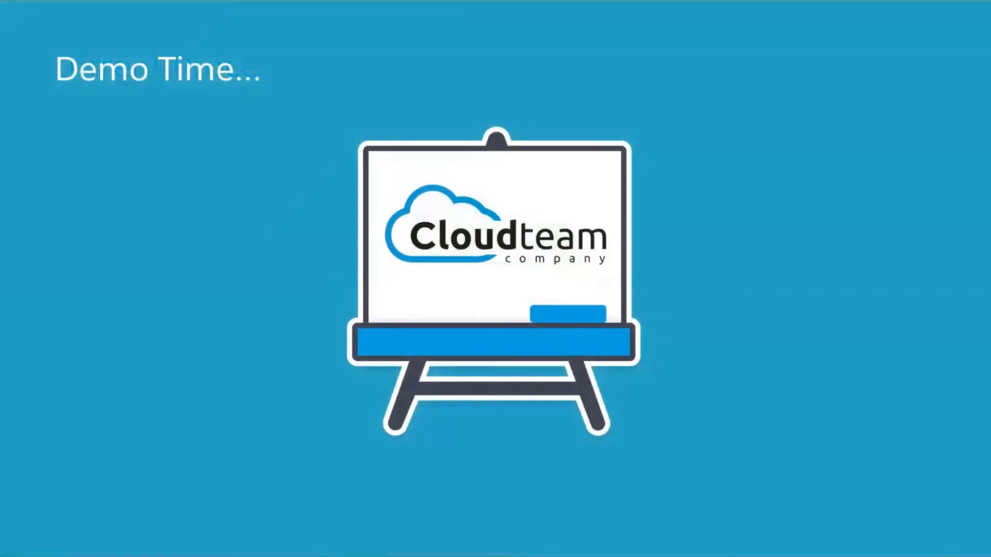
key("Right")
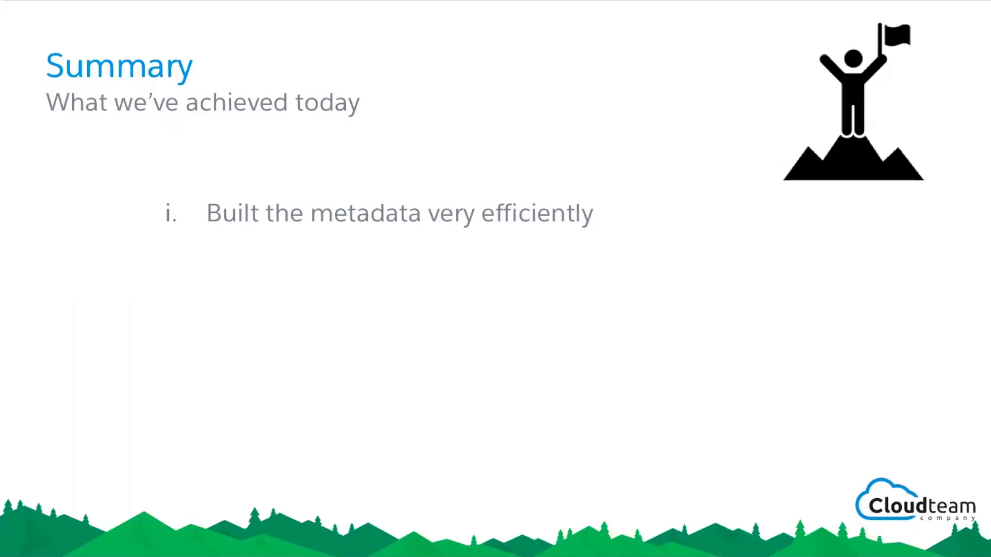
key("Right")
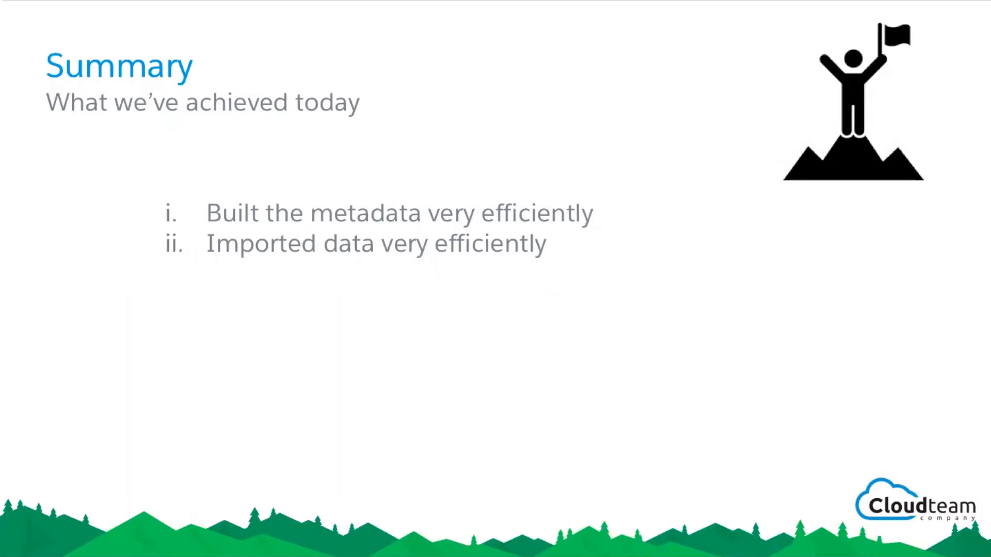
key("Right")
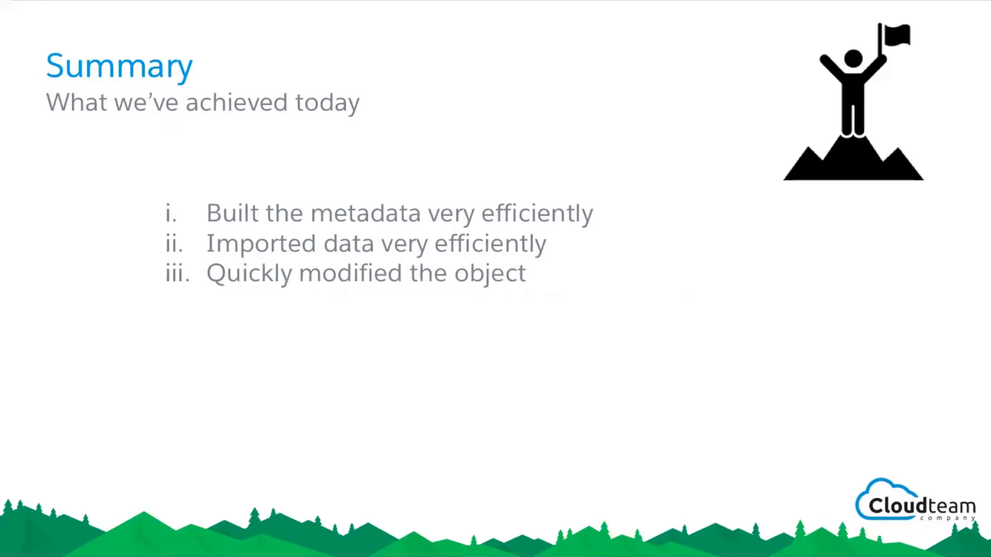
key("Right")
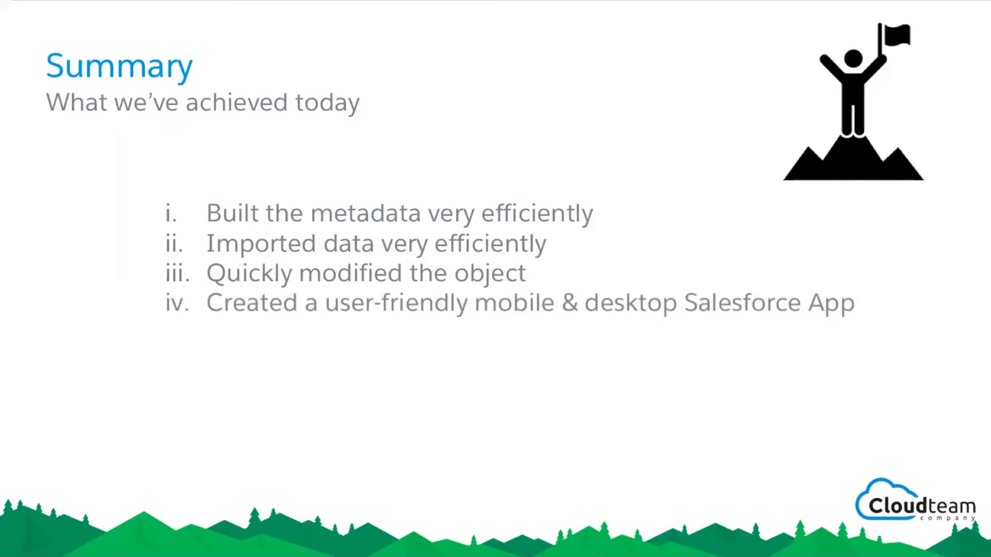
key("Right")
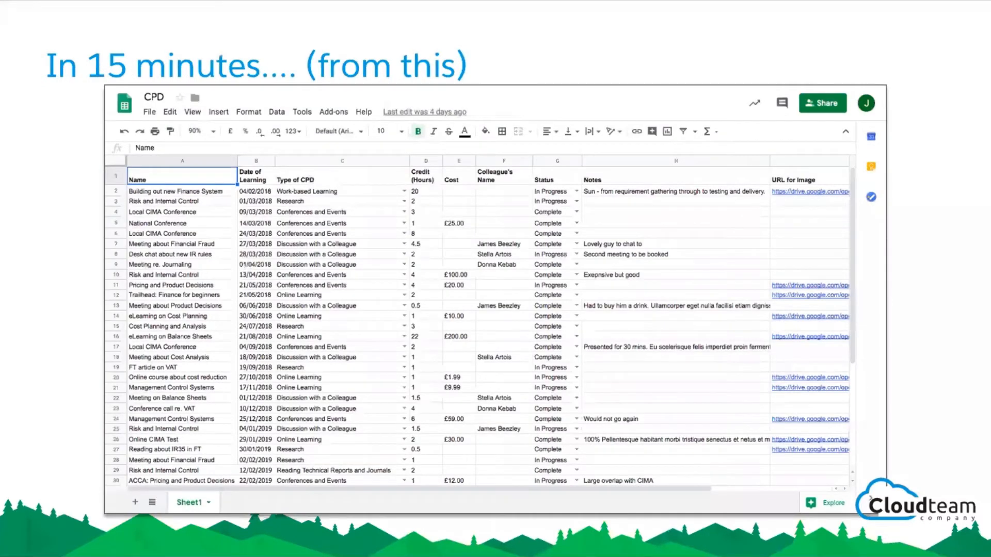
key("Right")
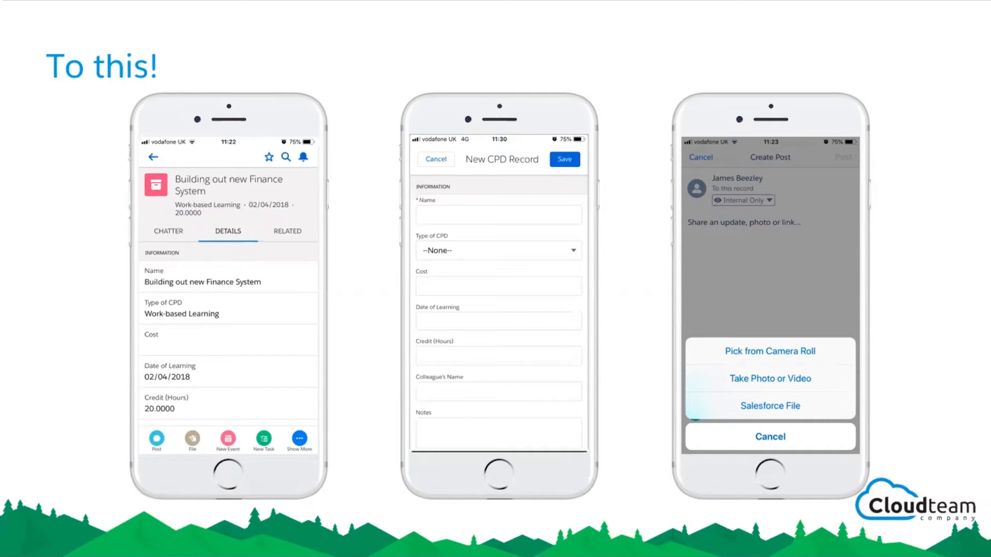
key("Right")
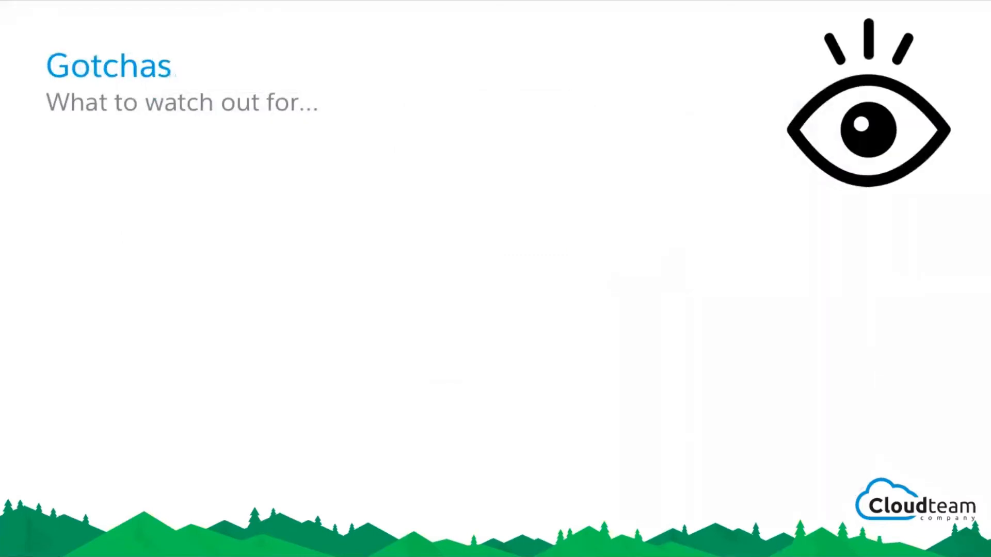
key("Right")
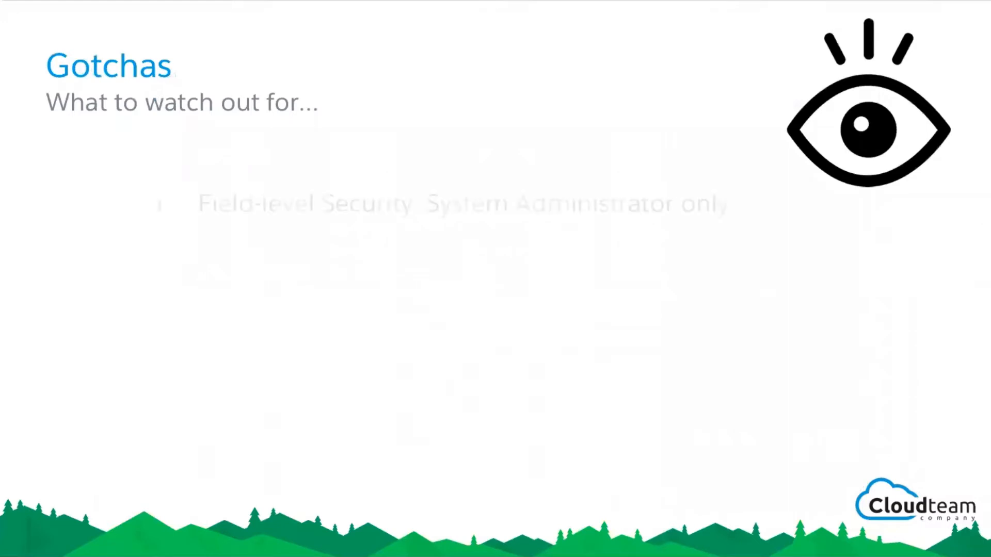